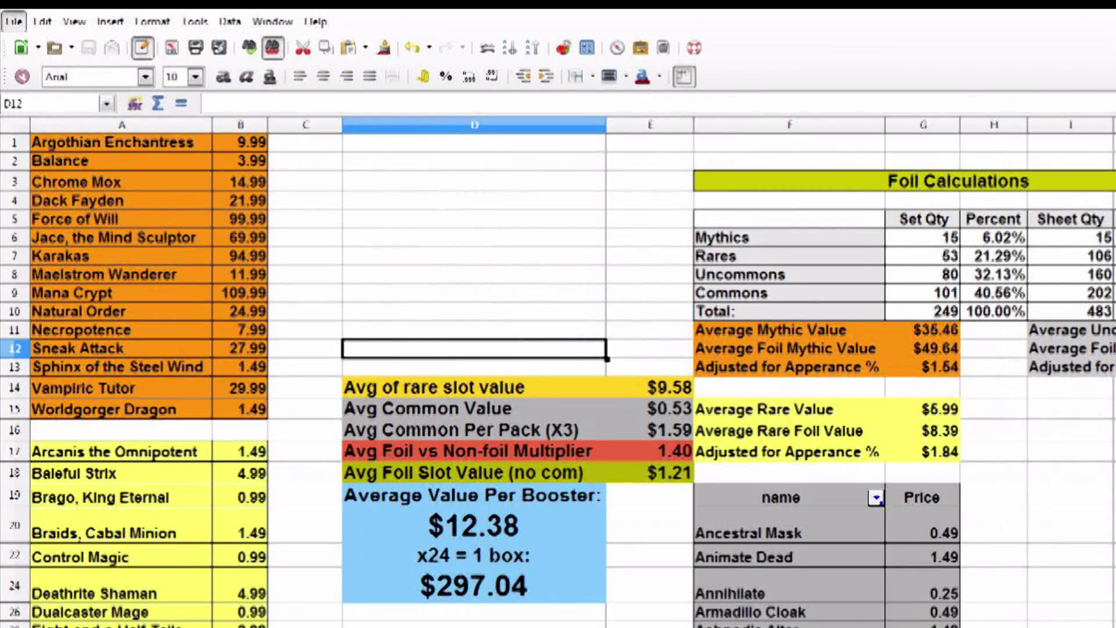
# Step: Select the orange mythic card names and prices in A1:B15 to examine them, and clear the selection
pyautogui.moveTo(78, 80); pyautogui.dragTo(152, 80)
pyautogui.click(305, 387)
pyautogui.moveTo(240, 410); pyautogui.dragTo(121, 142)
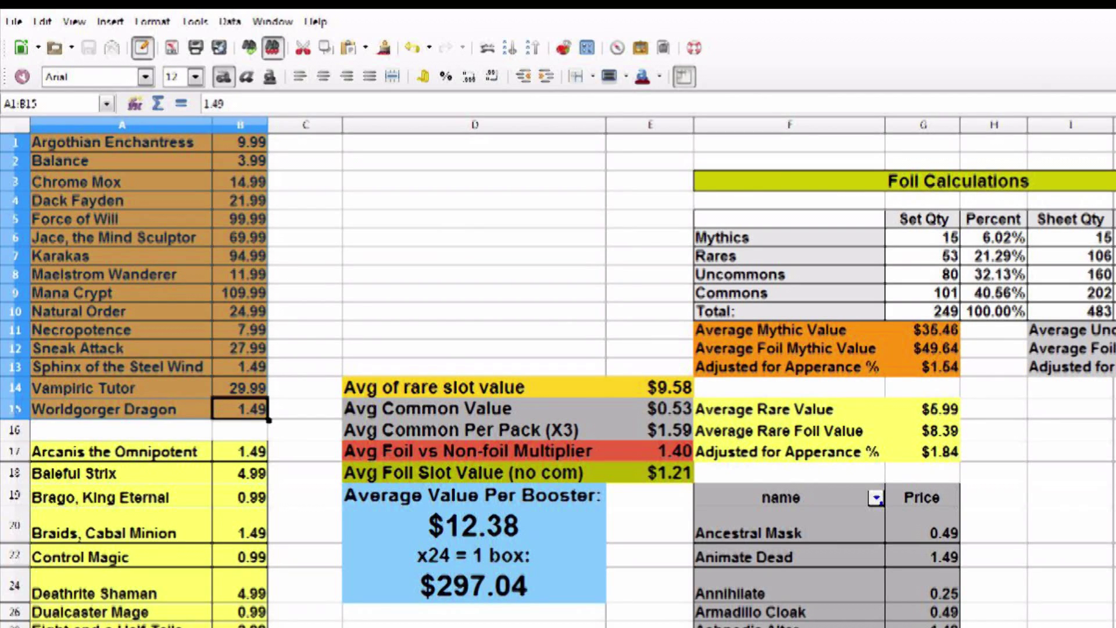
pyautogui.click(305, 292)
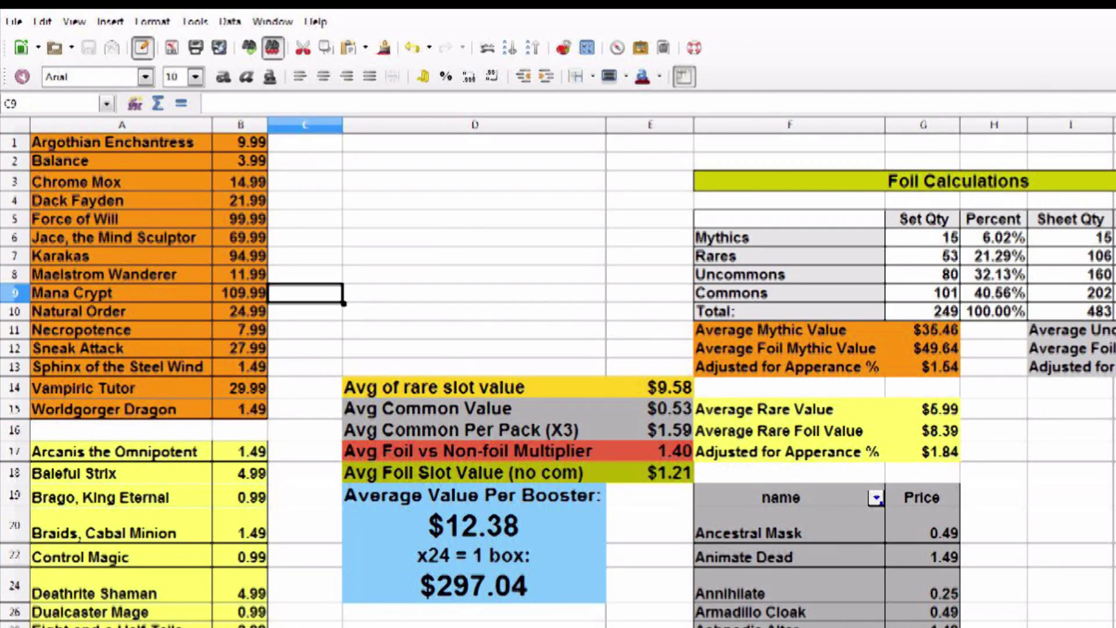
# Step: Set the Mana Crypt price in B9 to 20 to test its effect on the booster and box averages
pyautogui.moveTo(240, 292); pyautogui.dragTo(122, 292)
pyautogui.click(305, 293)
pyautogui.click(240, 292)
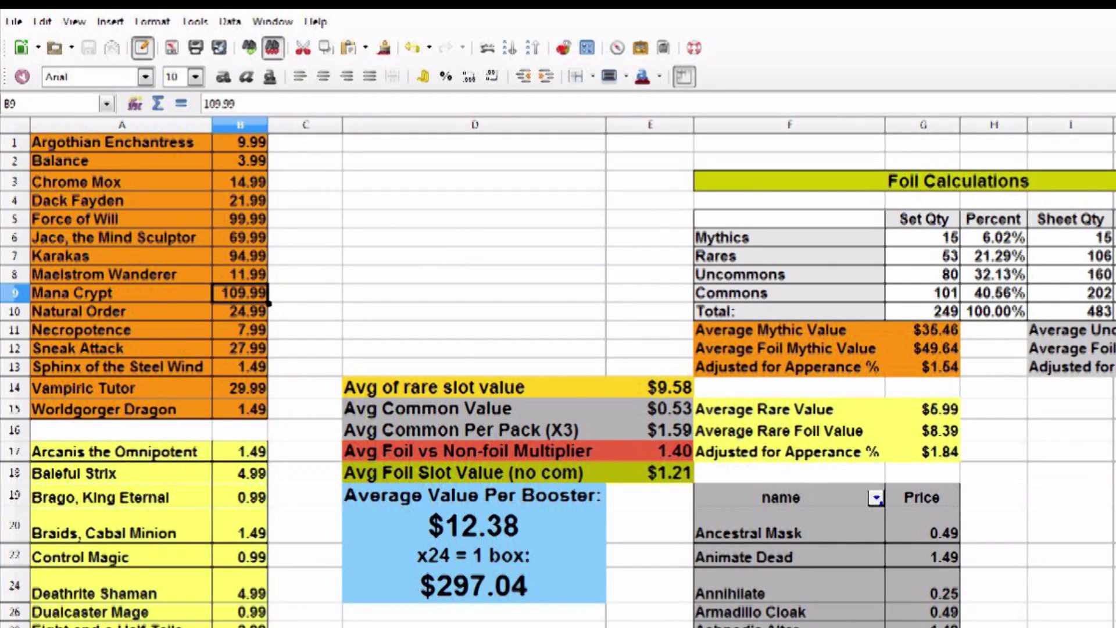
pyautogui.write('20')
pyautogui.press('Return')
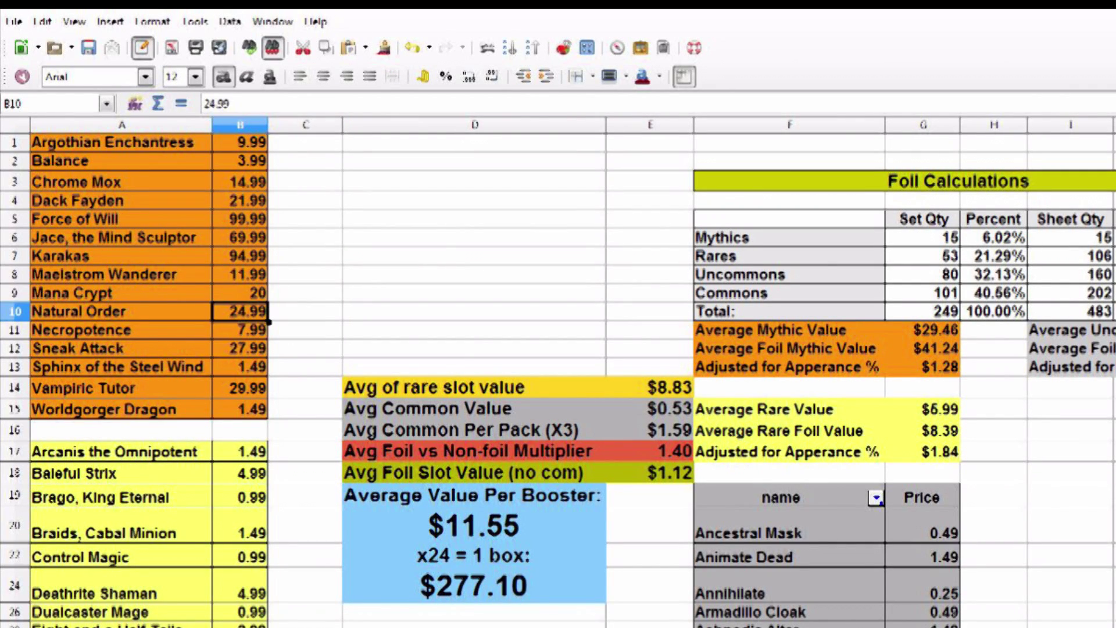
pyautogui.click(240, 293)
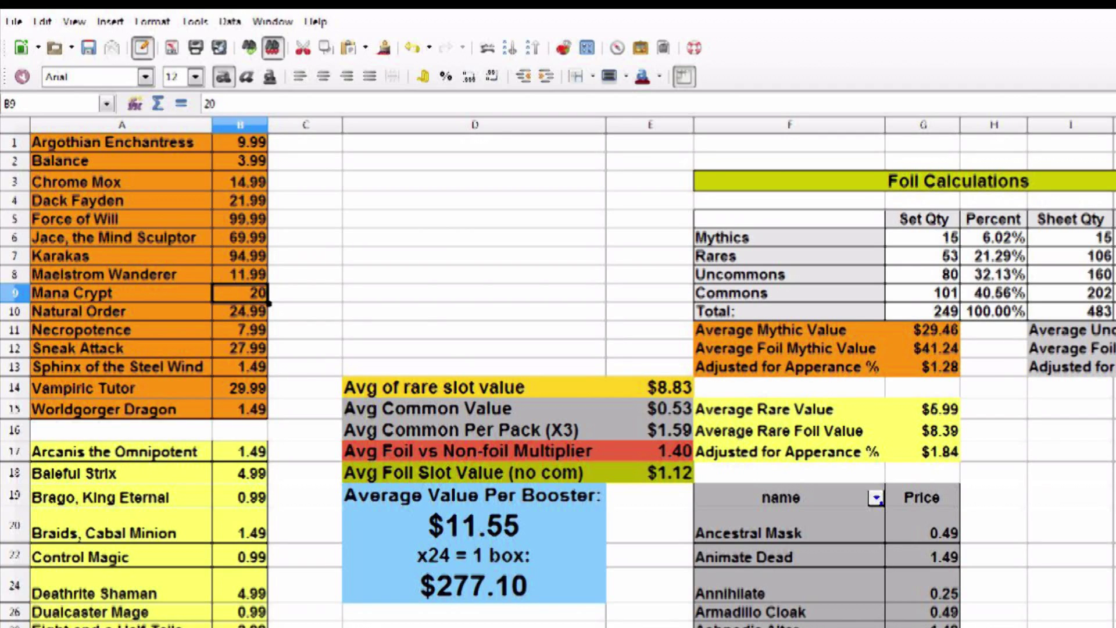
# Step: Undo the Mana Crypt price change
pyautogui.hotkey('ctrl', 'z')
pyautogui.doubleClick(474, 274)
pyautogui.click(304, 292)
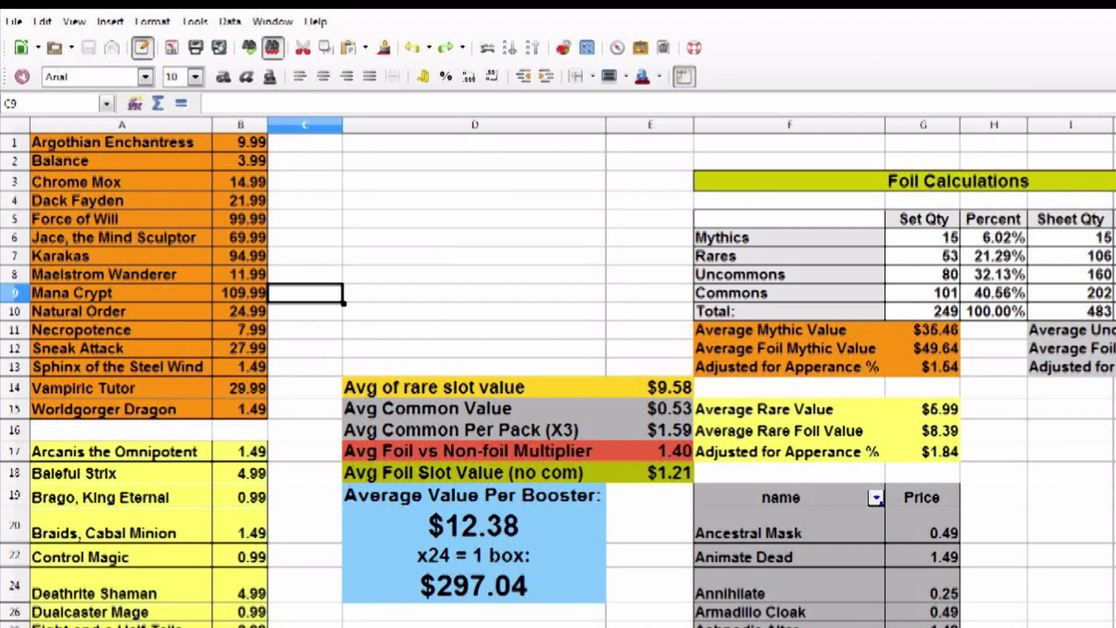
# Step: Examine the mythic list and both yellow rare lists, selecting A1:B15, A17:B46 and A72:B124 in turn
pyautogui.moveTo(239, 408); pyautogui.dragTo(117, 142)
pyautogui.moveTo(121, 451); pyautogui.dragTo(239, 627)
pyautogui.scroll(-12, 239, 378)
pyautogui.scroll(-2, 558, 378)
pyautogui.scroll(3, 559, 377)
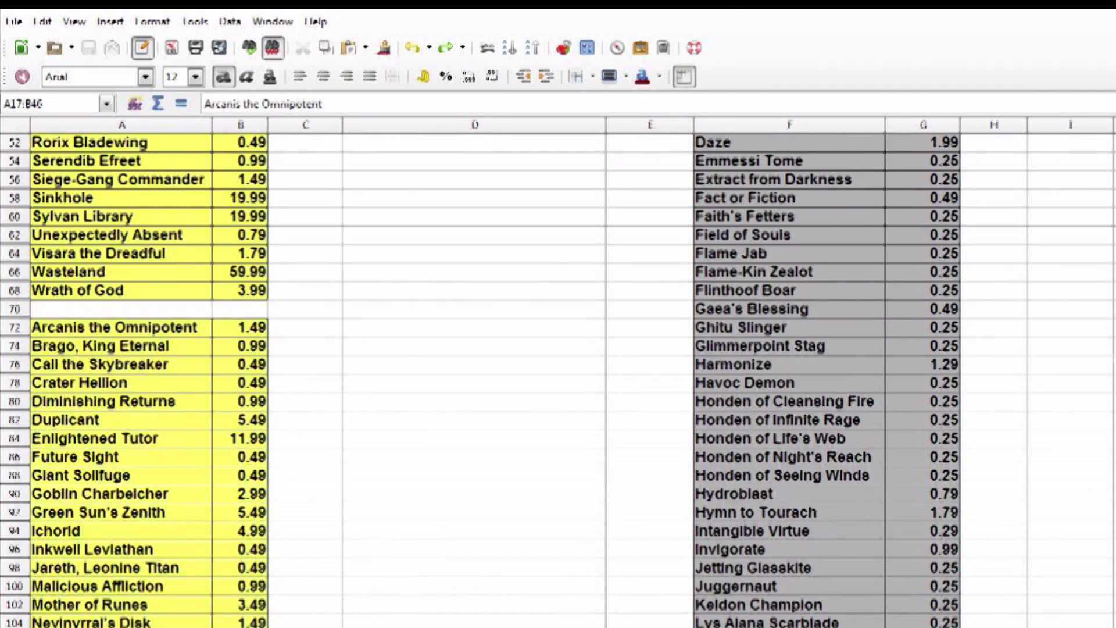
pyautogui.click(306, 627)
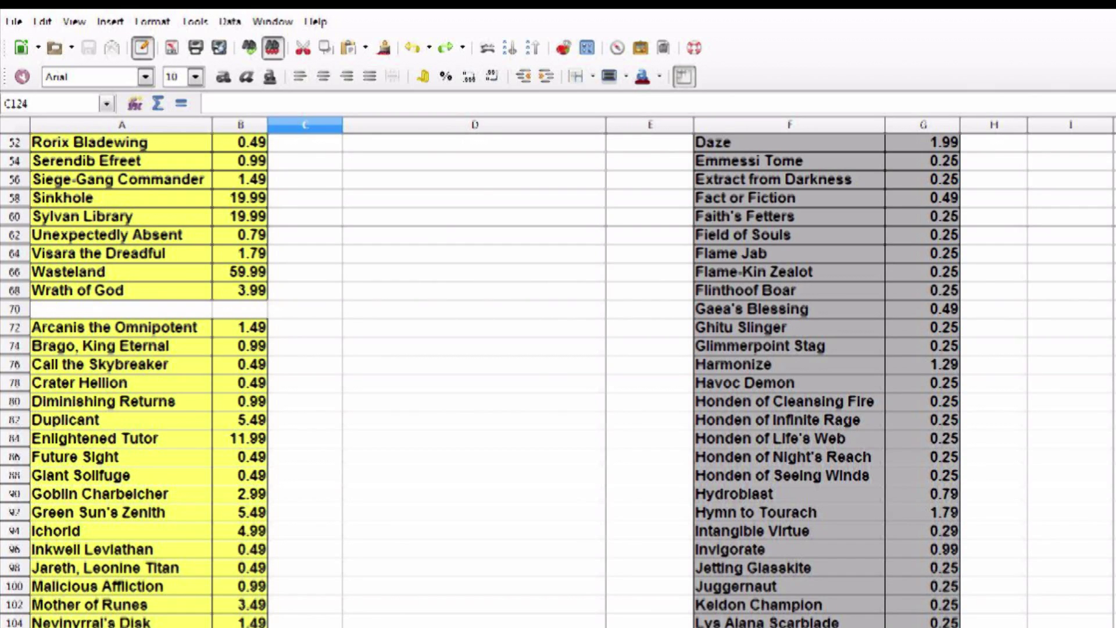
pyautogui.moveTo(240, 627); pyautogui.dragTo(121, 327)
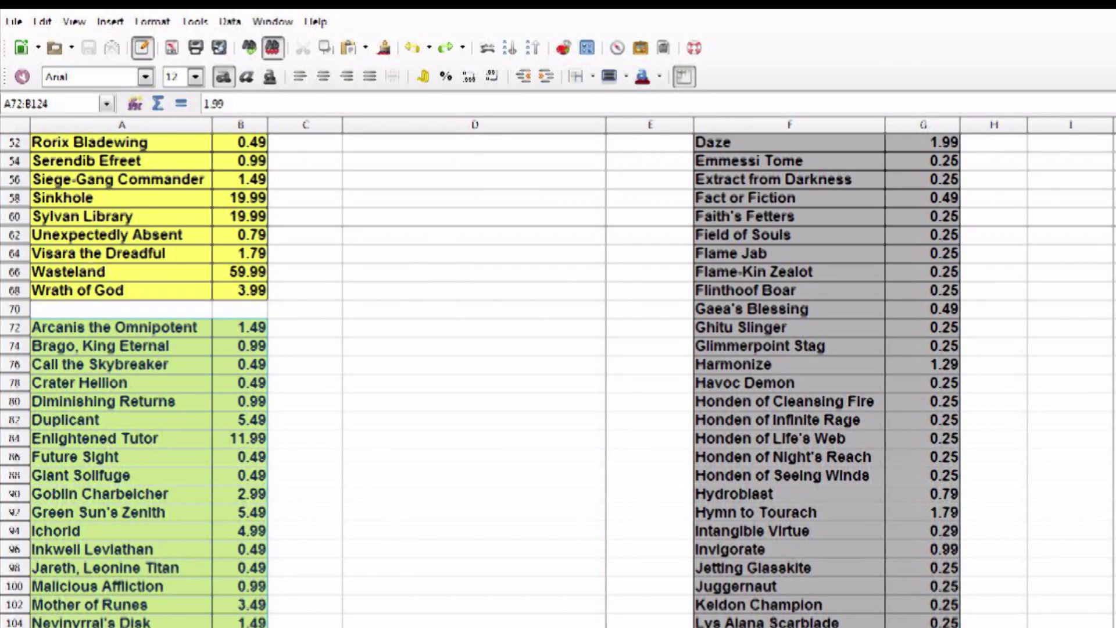
pyautogui.scroll(10, 558, 378)
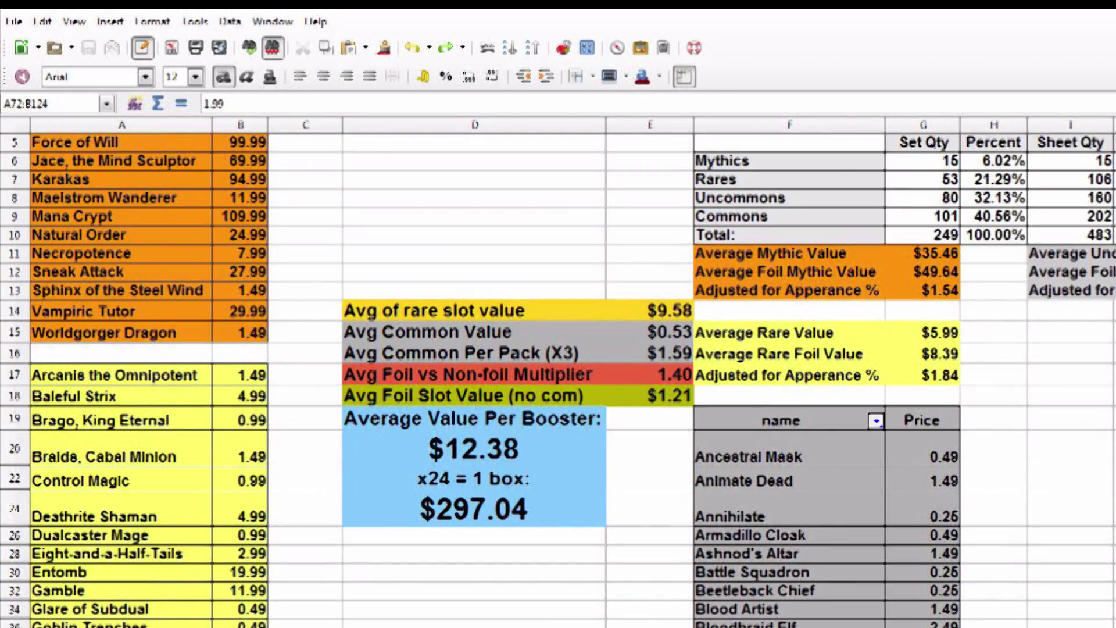
pyautogui.click(474, 609)
pyautogui.scroll(-5, 474, 378)
pyautogui.scroll(7, 474, 378)
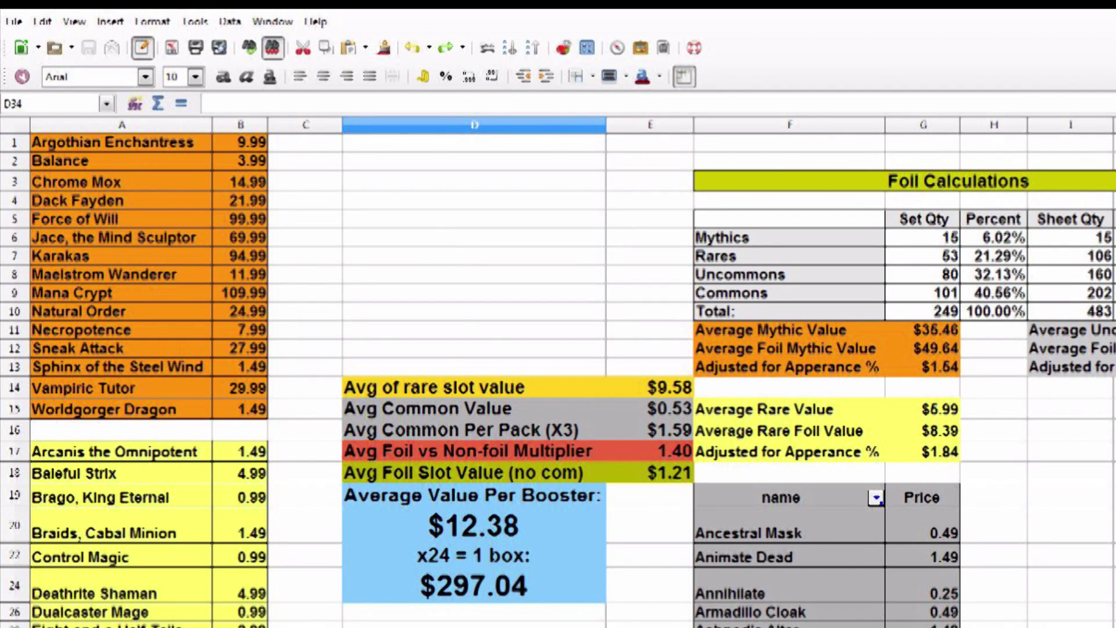
# Step: Inspect the formula behind the Avg of rare slot value in E14
pyautogui.moveTo(649, 387); pyautogui.dragTo(474, 387)
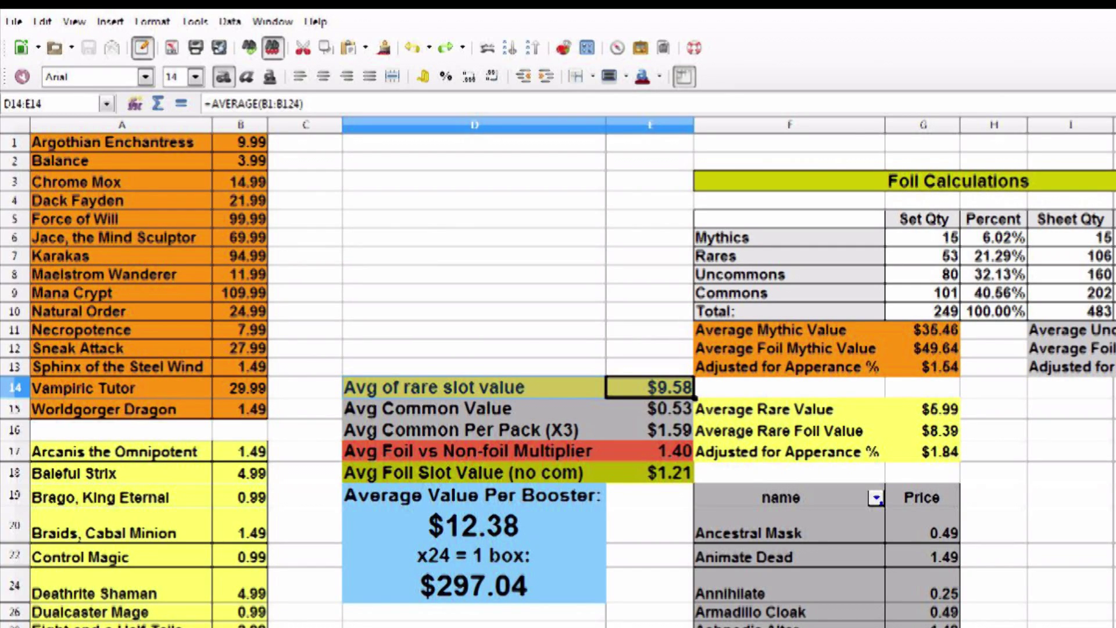
pyautogui.click(650, 366)
pyautogui.click(649, 387)
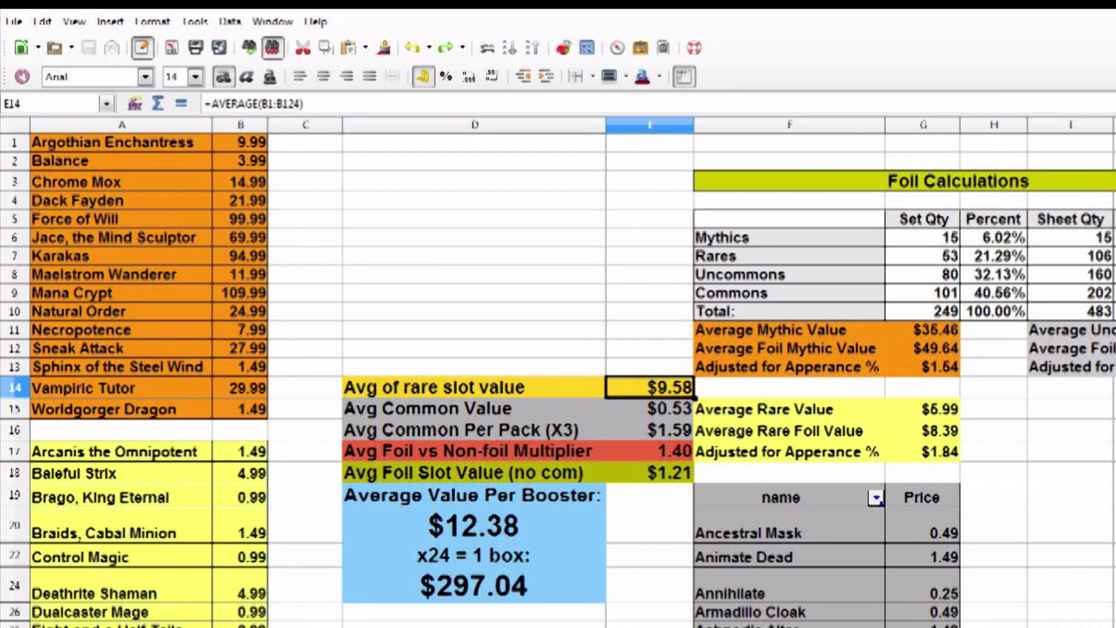
pyautogui.click(473, 366)
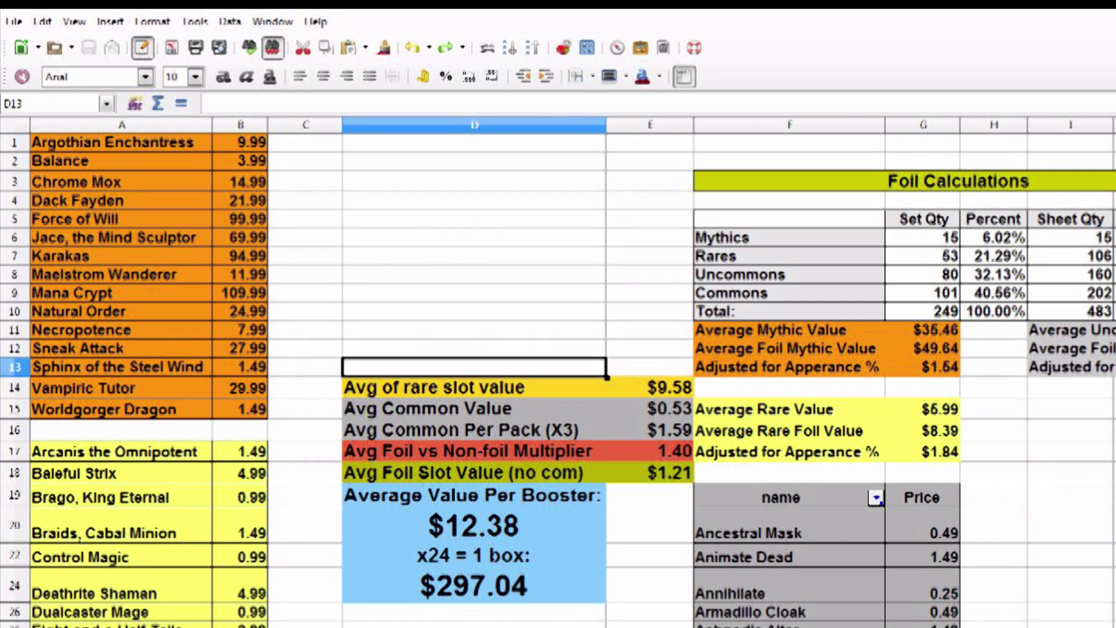
# Step: Set the Mana Crypt, Karakas and Force of Will prices to 0 to test their effect on the averages
pyautogui.click(240, 293)
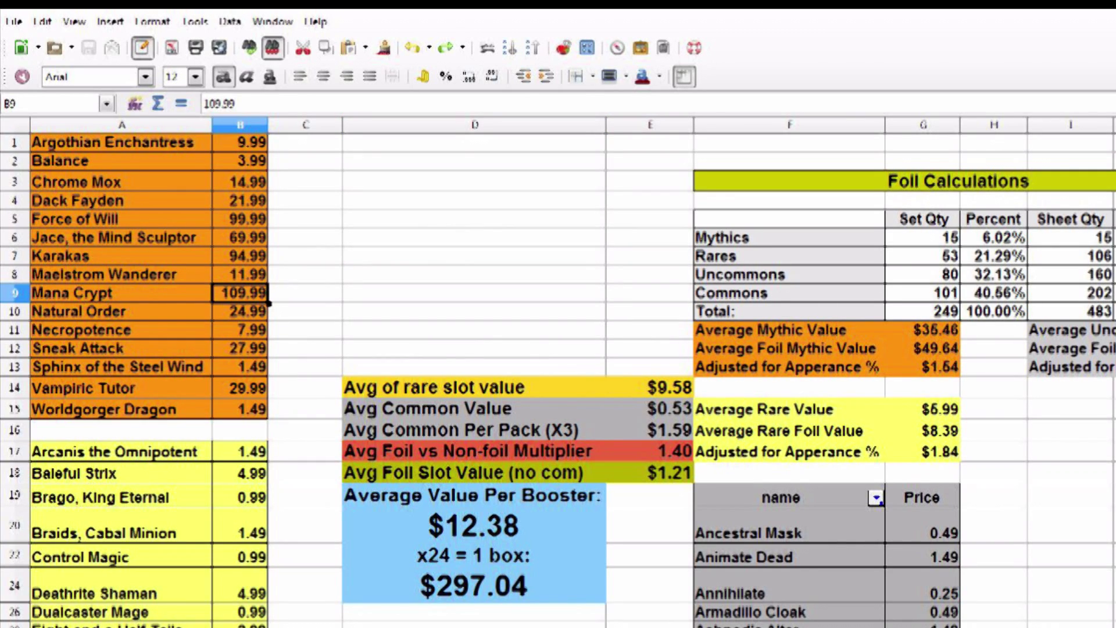
pyautogui.write('0')
pyautogui.click(240, 256)
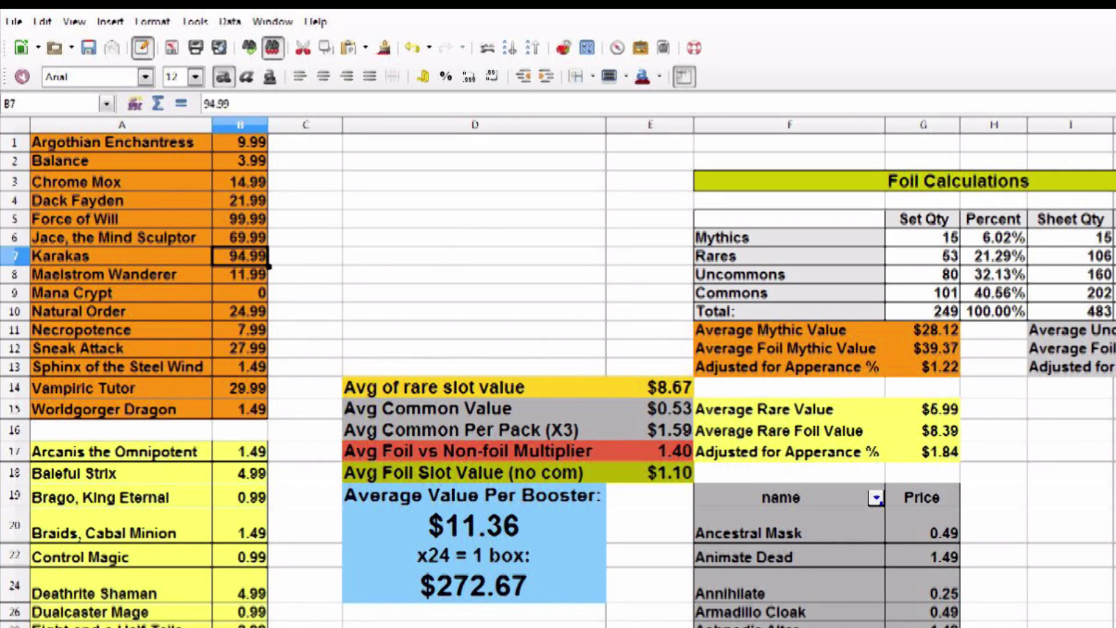
pyautogui.write('0')
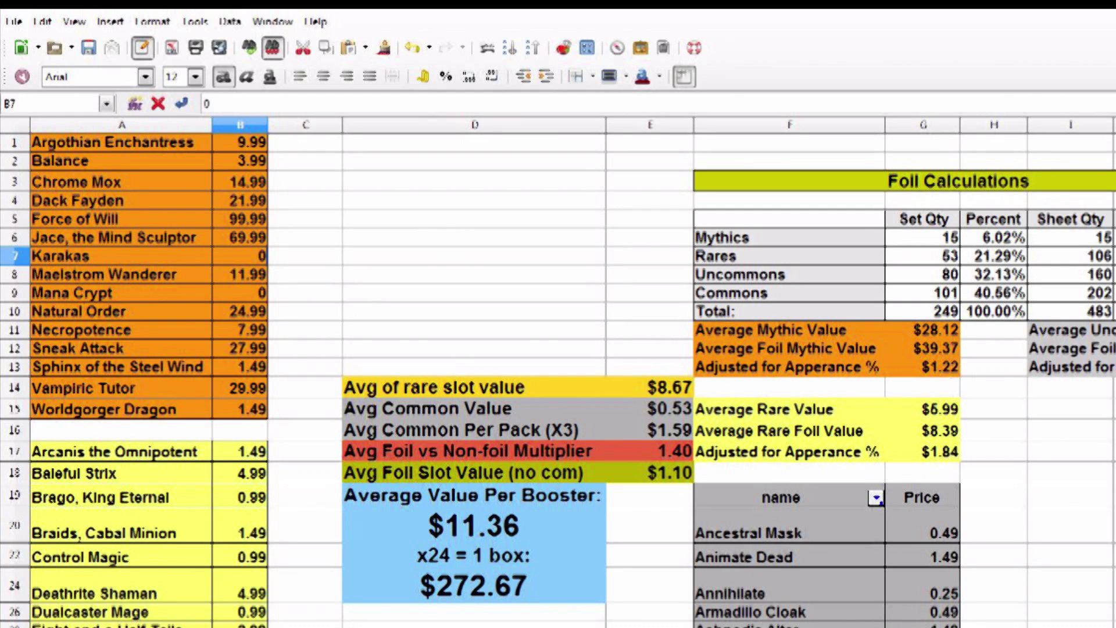
pyautogui.click(239, 218)
pyautogui.write('0')
pyautogui.click(306, 237)
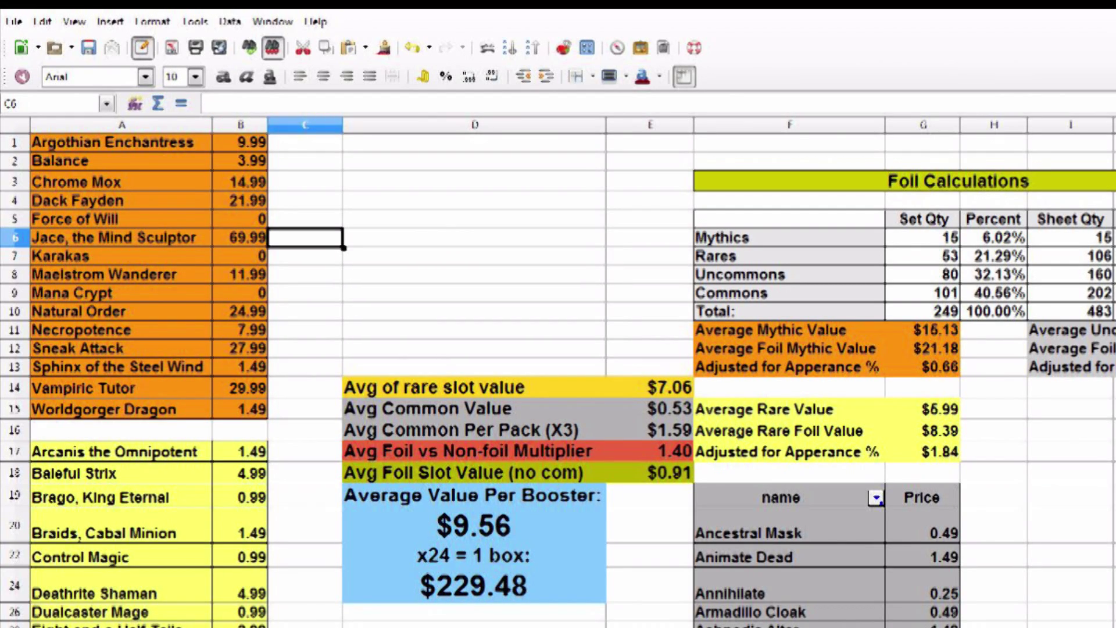
# Step: Undo the zero prices entered for Force of Will, Karakas and Mana Crypt
pyautogui.click(474, 293)
pyautogui.hotkey('ctrl', 'z')
pyautogui.hotkey('ctrl', 'z')
pyautogui.hotkey('ctrl', 'z')
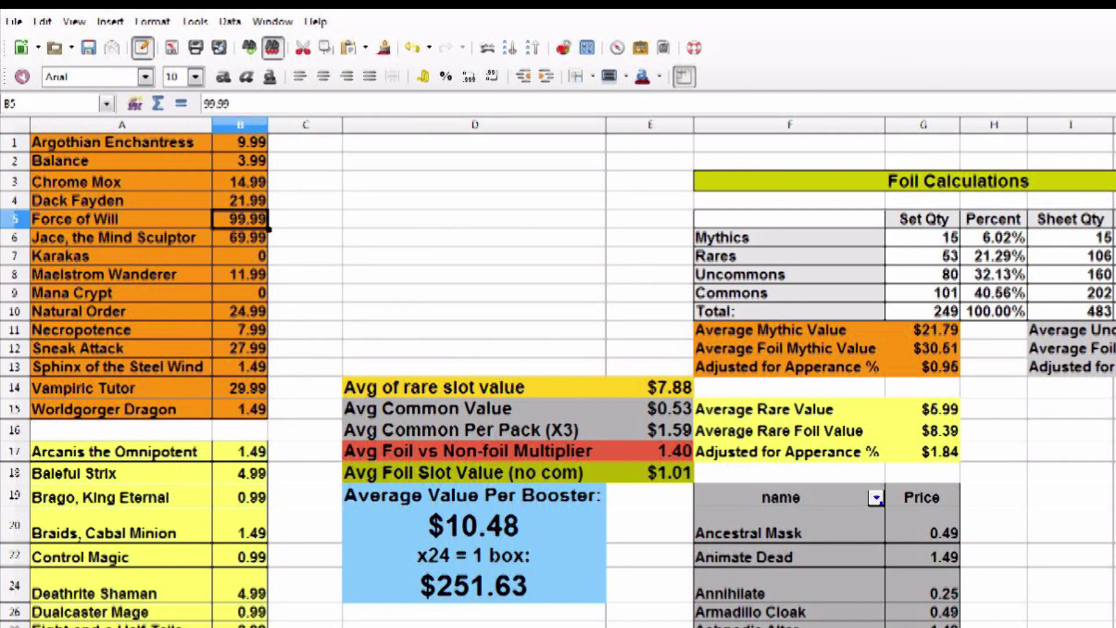
pyautogui.click(474, 293)
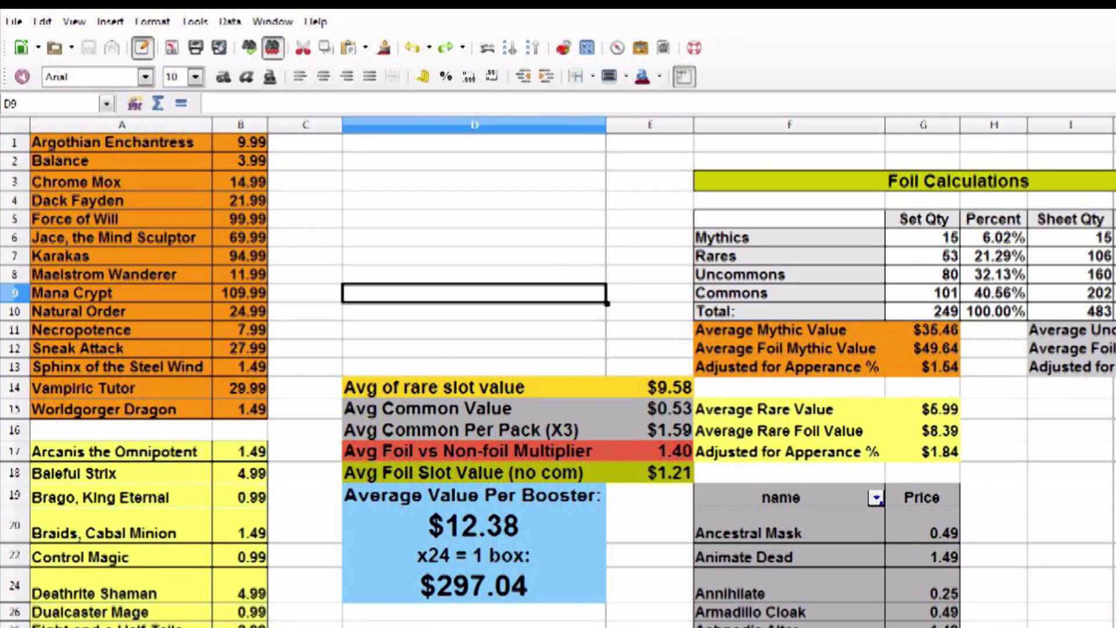
# Step: Look through the grey card name and price list in columns F and G, starting from its header in row 19
pyautogui.moveTo(788, 497); pyautogui.dragTo(921, 612)
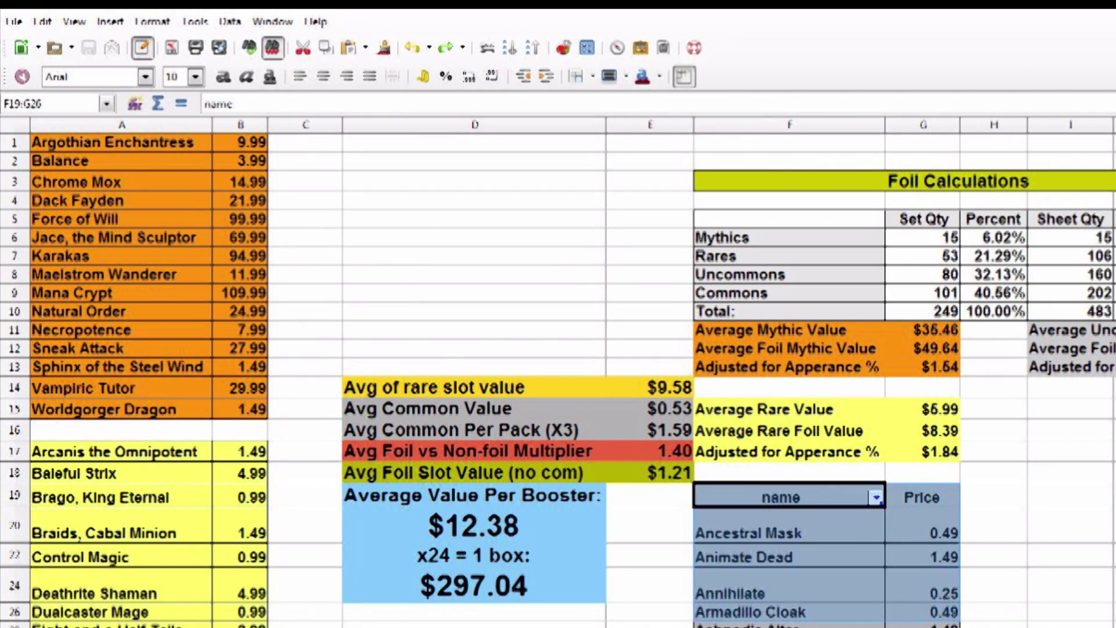
pyautogui.scroll(-18, 559, 379)
pyautogui.scroll(-12, 559, 379)
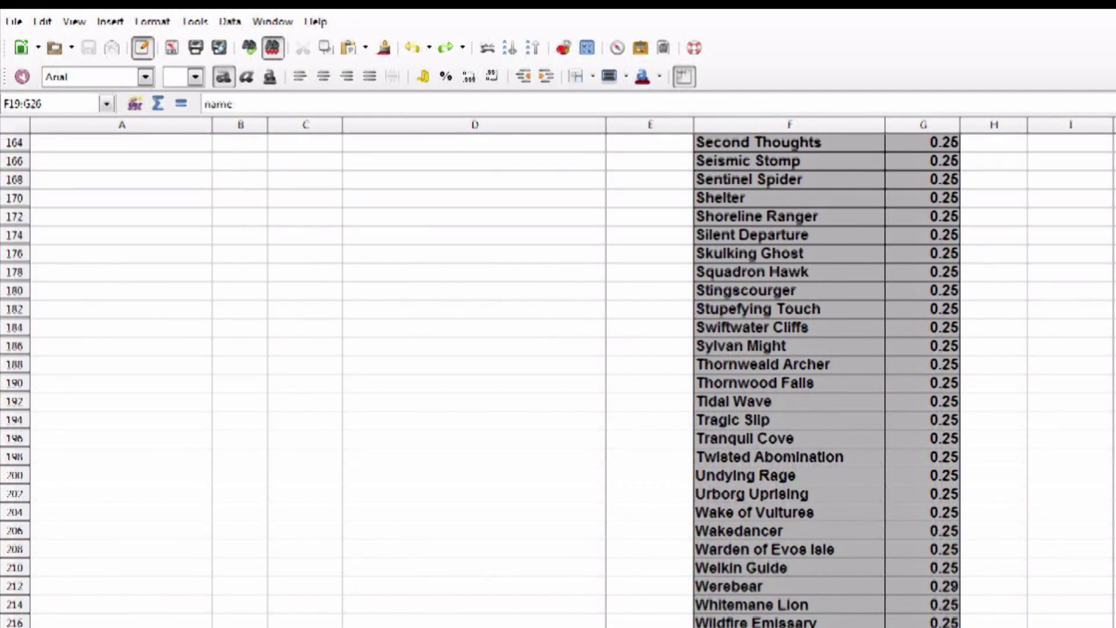
pyautogui.scroll(9, 558, 379)
pyautogui.scroll(-5, 558, 379)
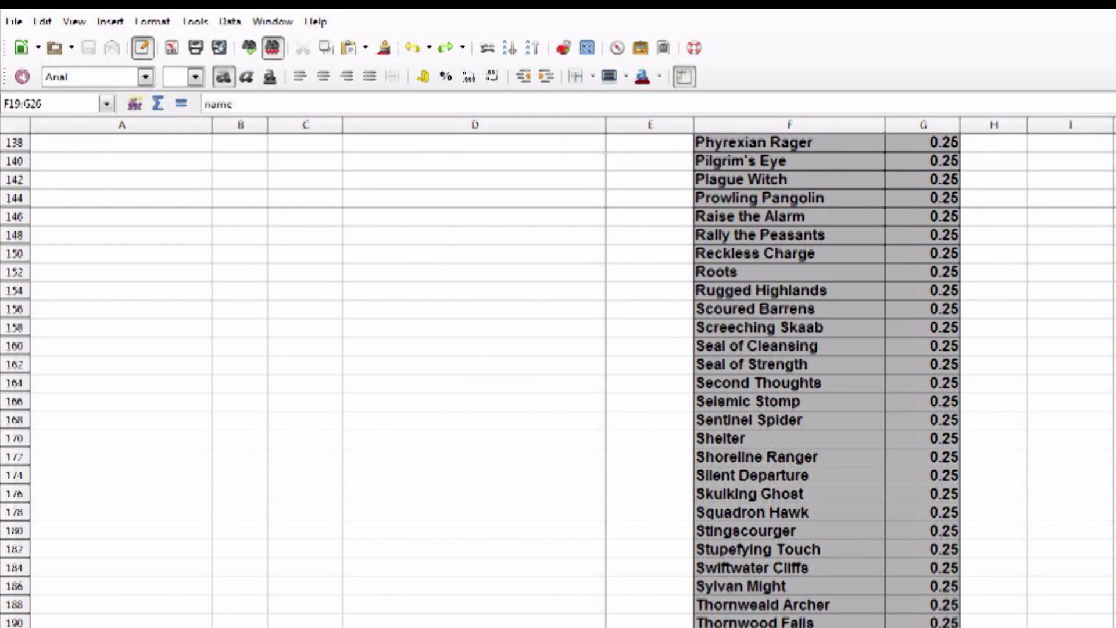
pyautogui.scroll(17, 558, 378)
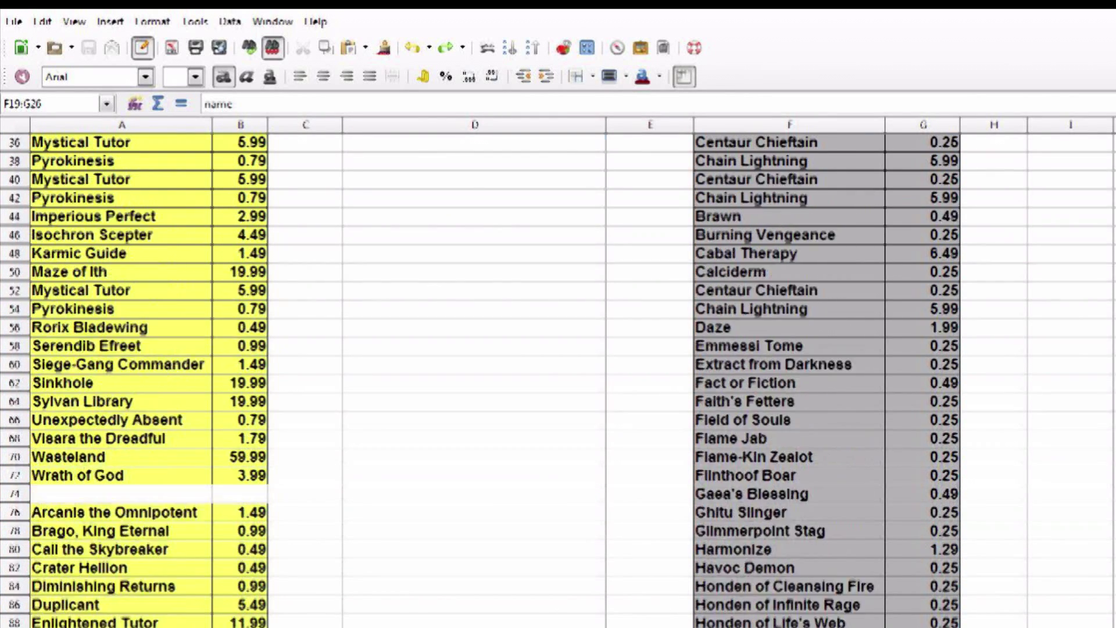
pyautogui.scroll(2, 558, 377)
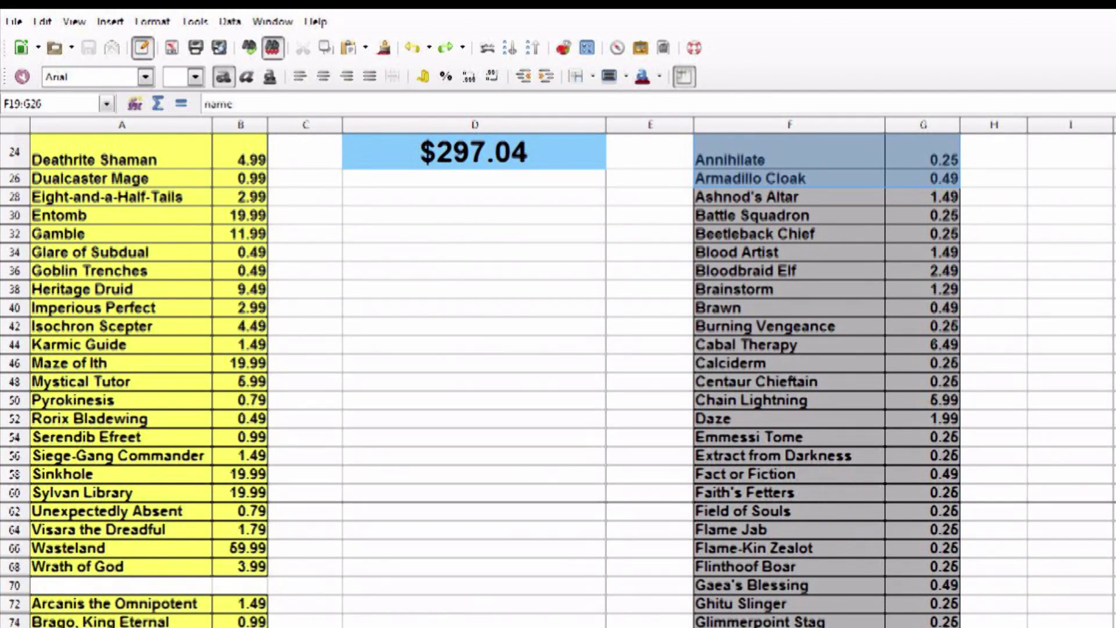
pyautogui.scroll(4, 559, 378)
pyautogui.scroll(-1, 558, 378)
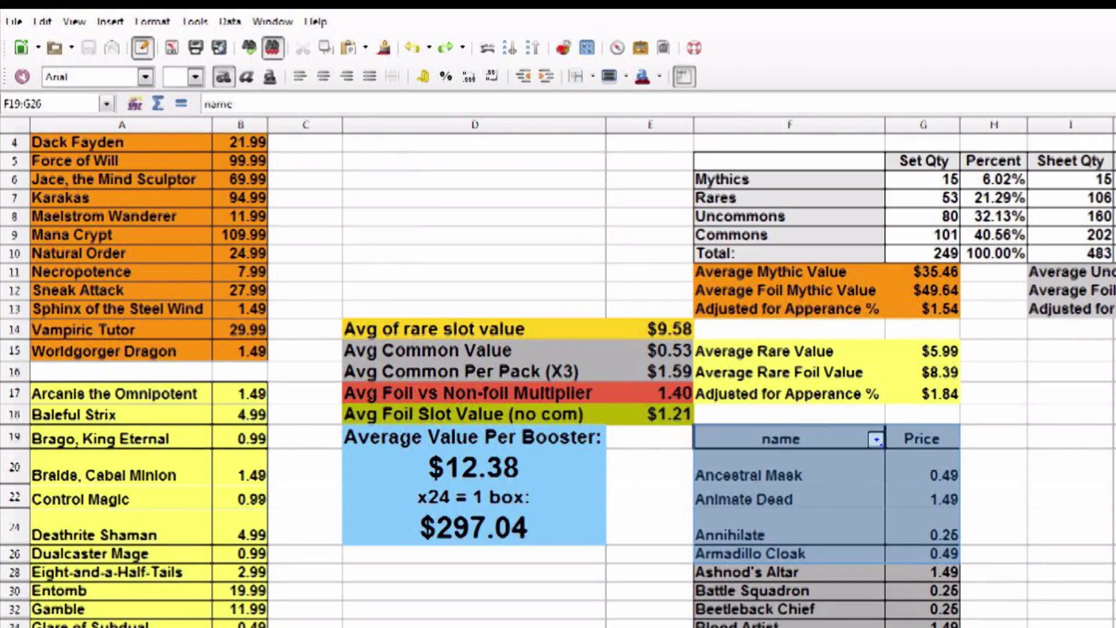
pyautogui.scroll(-8, 558, 378)
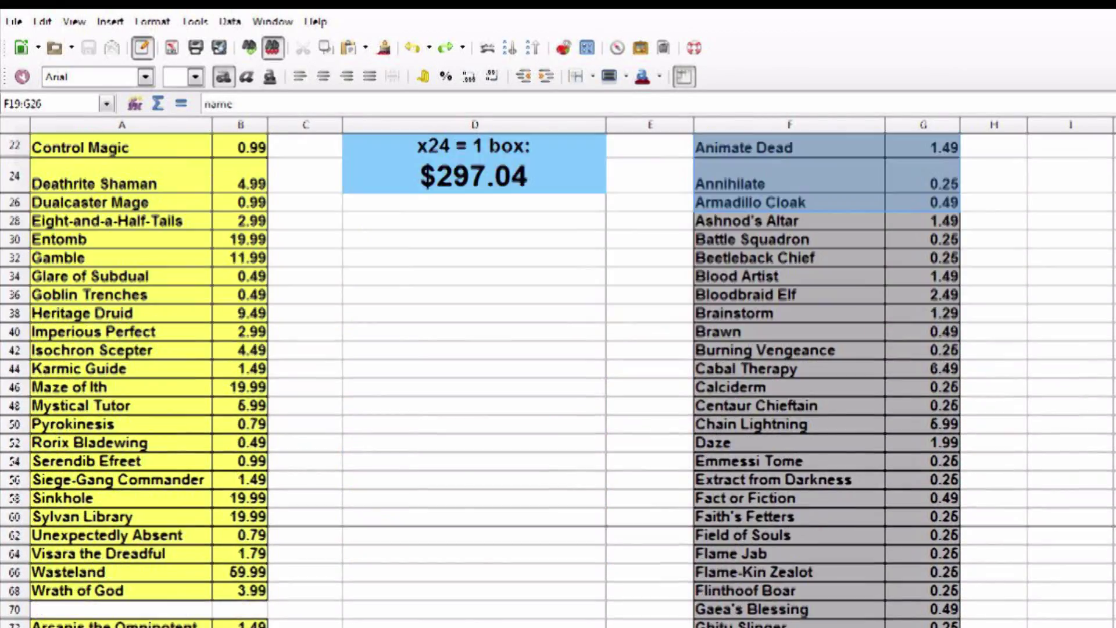
pyautogui.scroll(8, 558, 378)
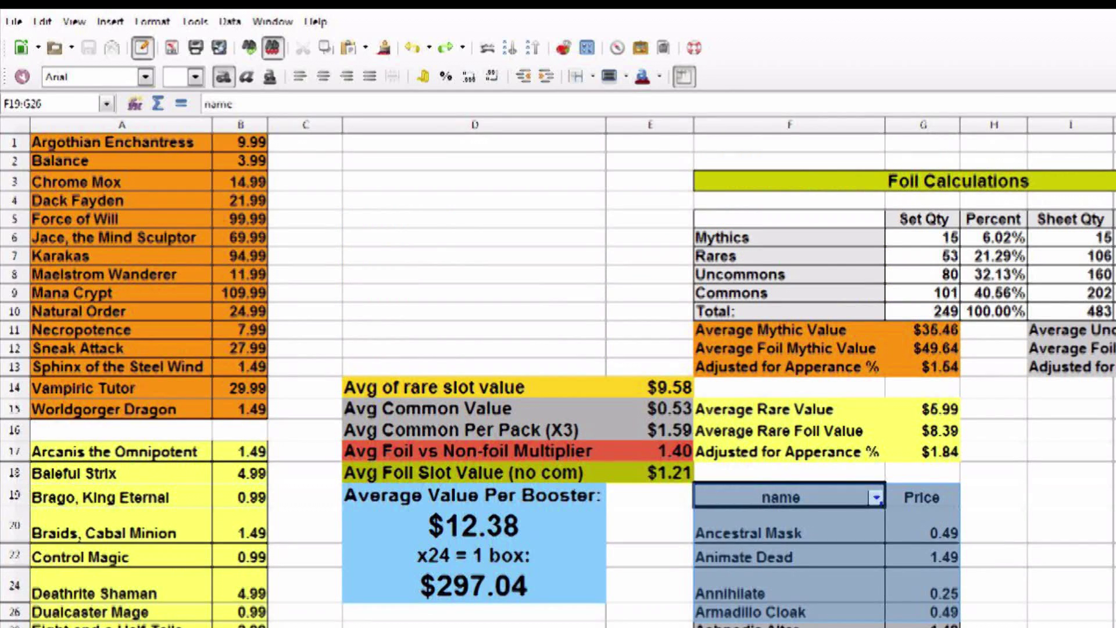
# Step: Inspect the Avg Common Value row and the averaging formula in E15
pyautogui.moveTo(473, 408); pyautogui.dragTo(649, 408)
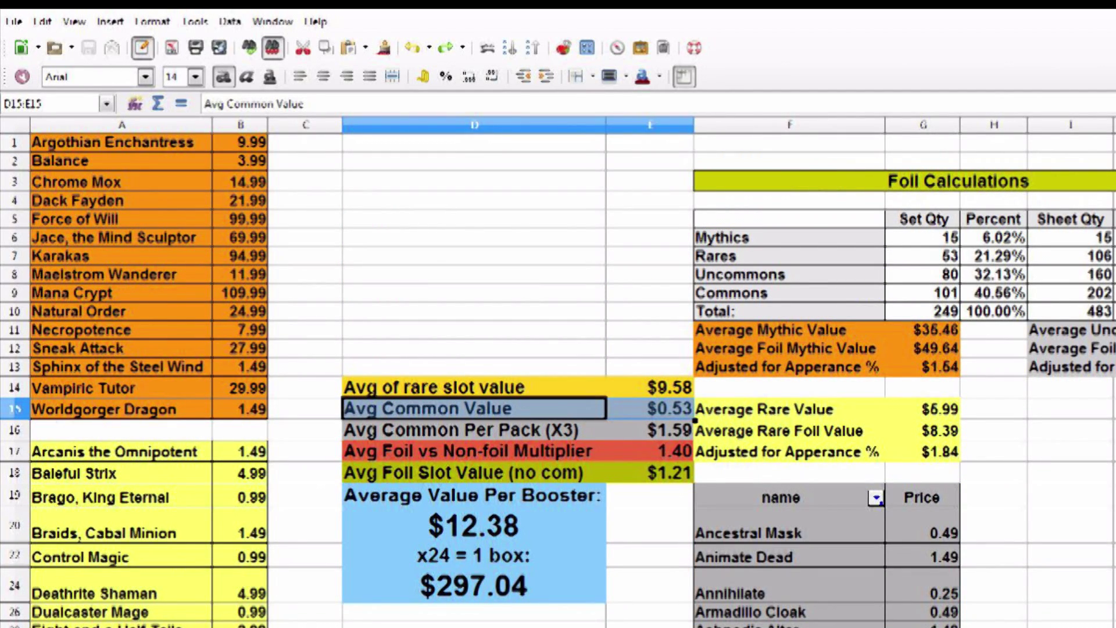
pyautogui.click(474, 348)
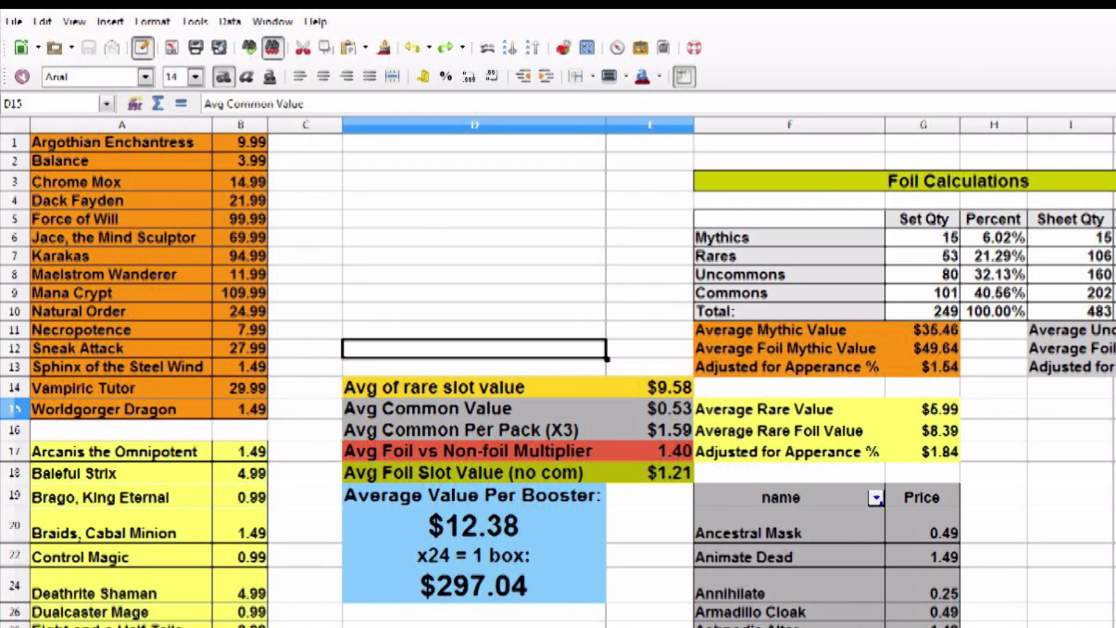
pyautogui.moveTo(649, 408); pyautogui.dragTo(474, 408)
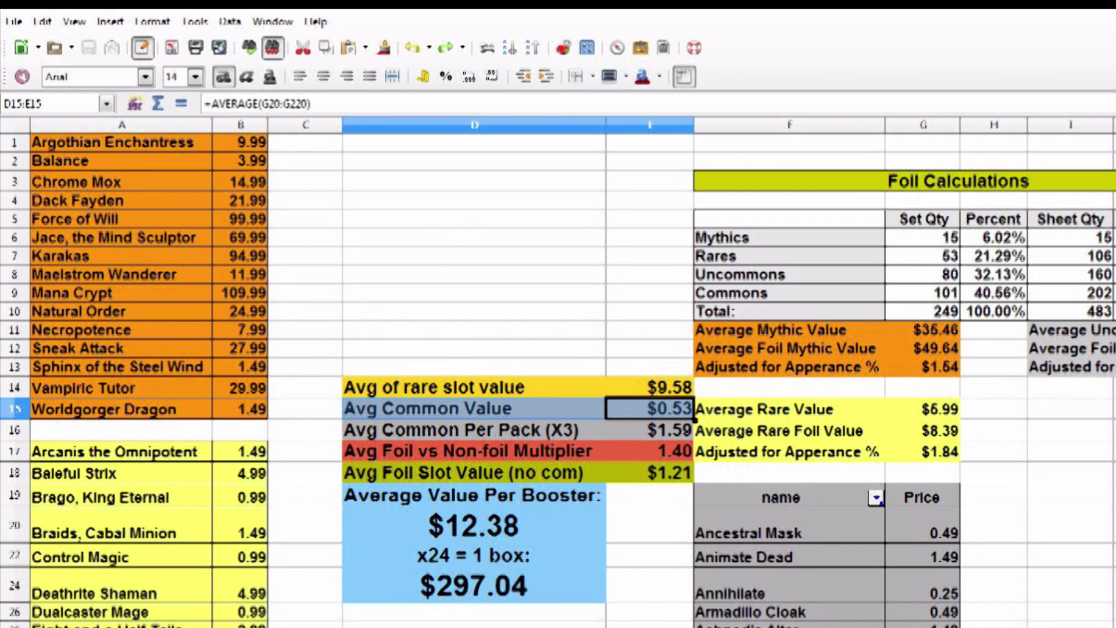
# Step: Inspect the Avg Common Per Pack (X3) formula in E16, and select the Avg Foil vs Non-foil Multiplier row D17:E17
pyautogui.click(650, 430)
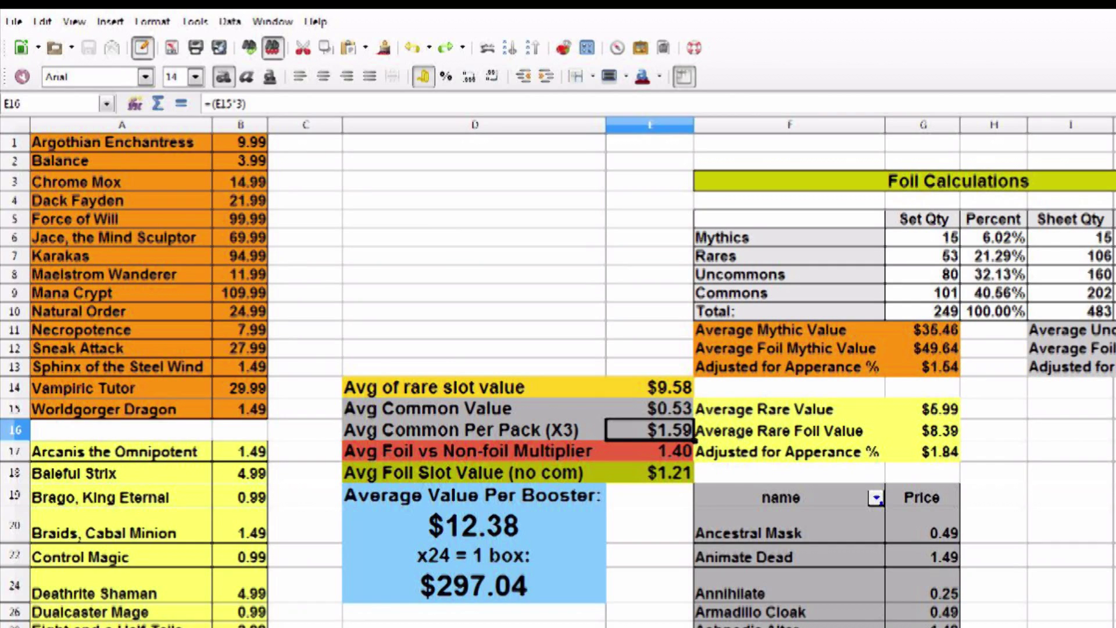
pyautogui.click(473, 429)
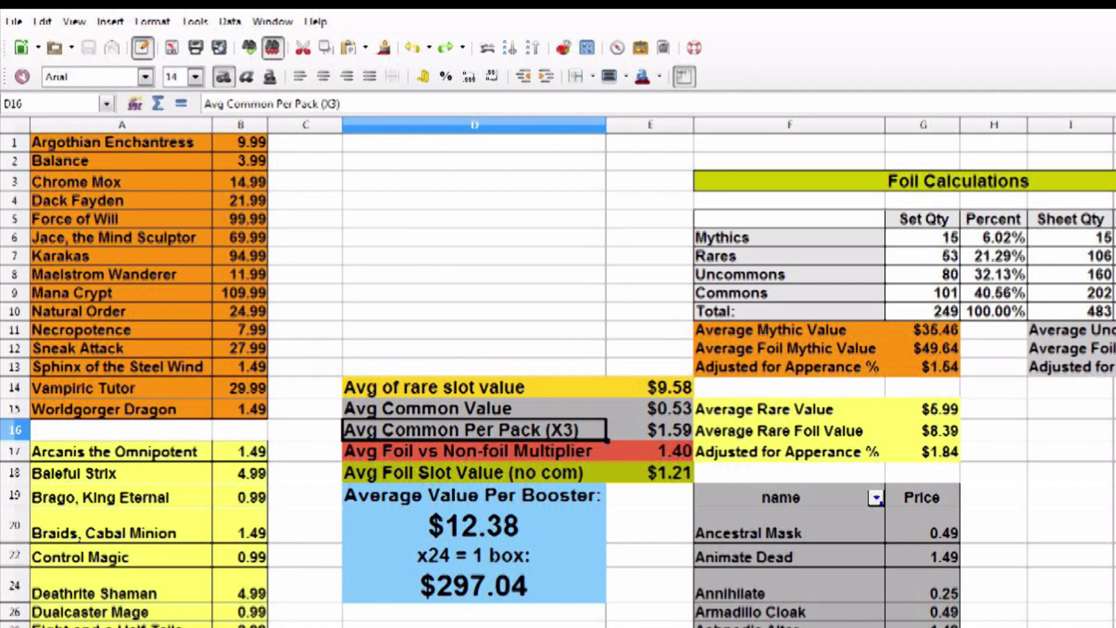
pyautogui.click(650, 429)
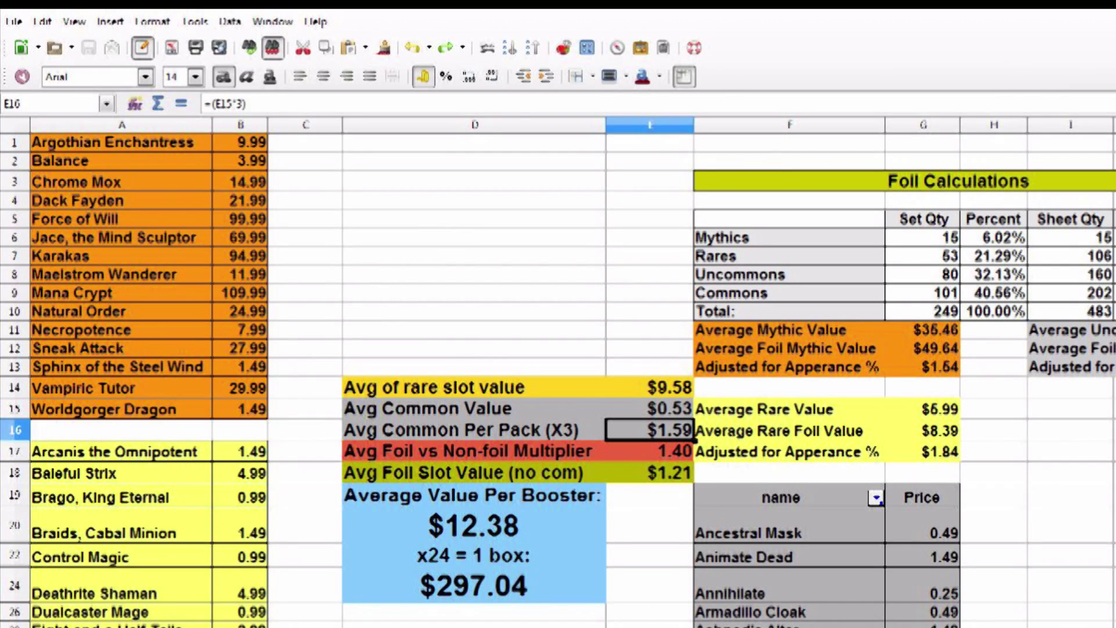
pyautogui.moveTo(474, 451); pyautogui.dragTo(649, 451)
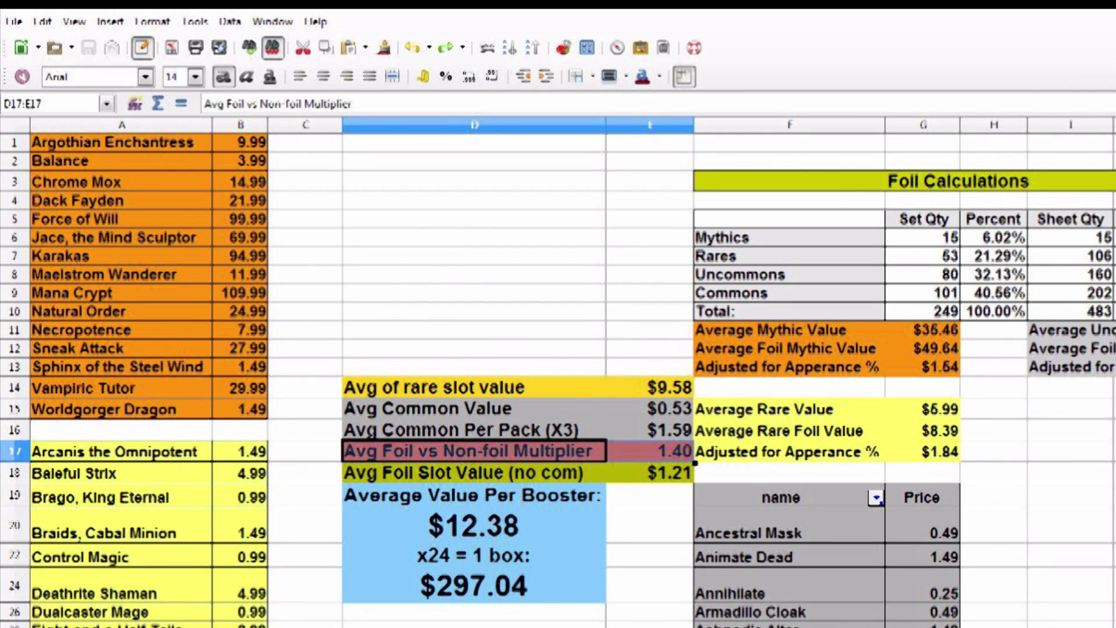
# Step: Inspect the Avg Foil Slot Value (no com) row and its averaging formula in E18
pyautogui.press('Down')
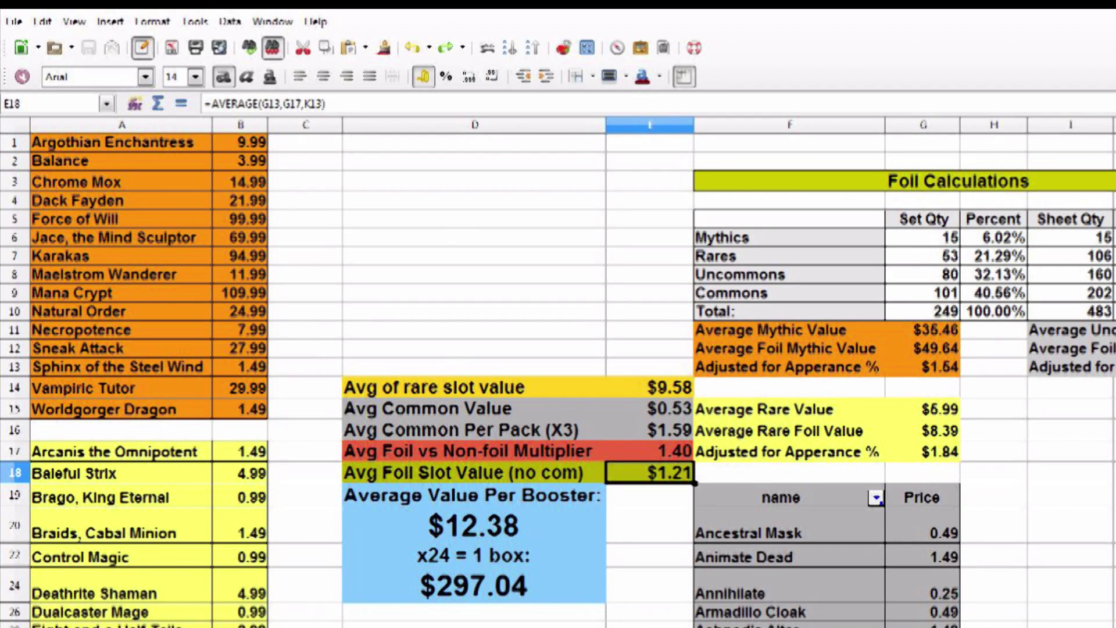
pyautogui.click(649, 496)
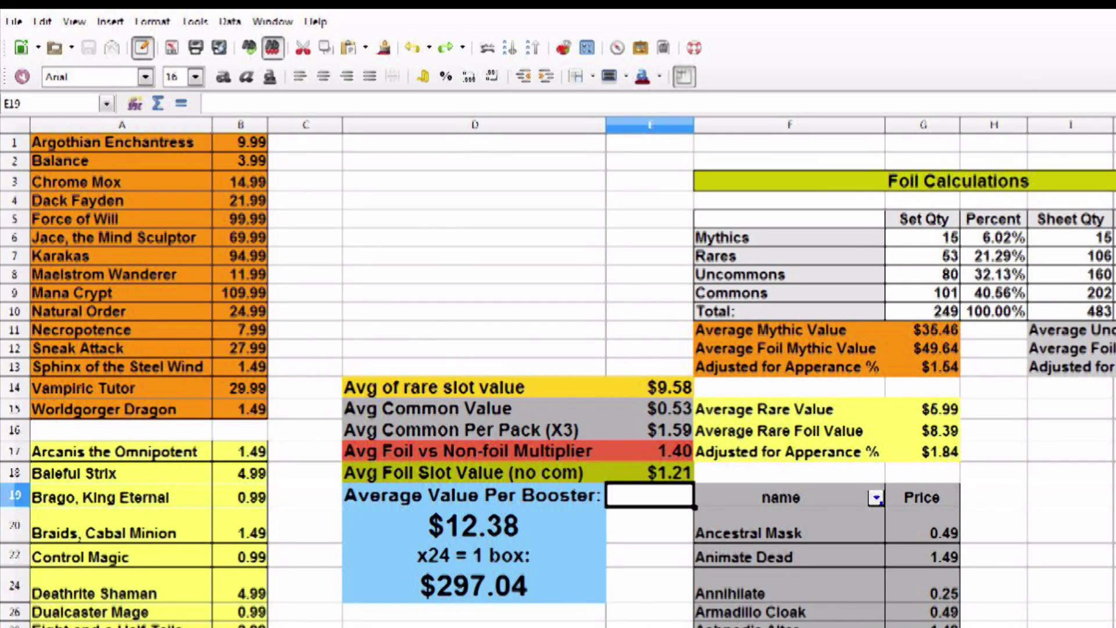
pyautogui.click(650, 524)
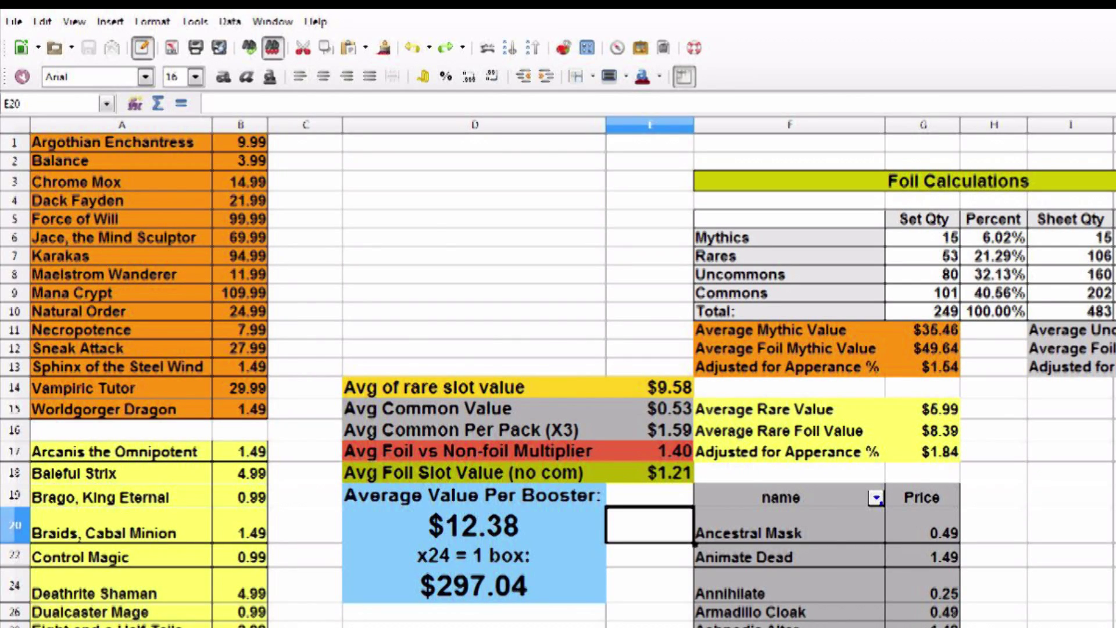
pyautogui.moveTo(474, 472); pyautogui.dragTo(650, 472)
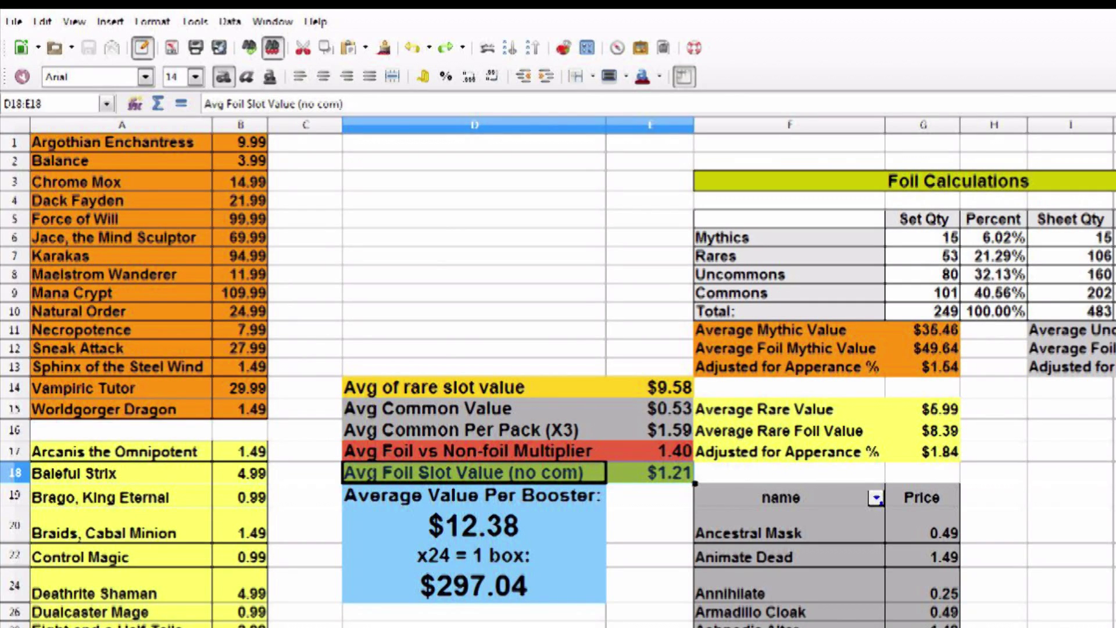
pyautogui.click(649, 495)
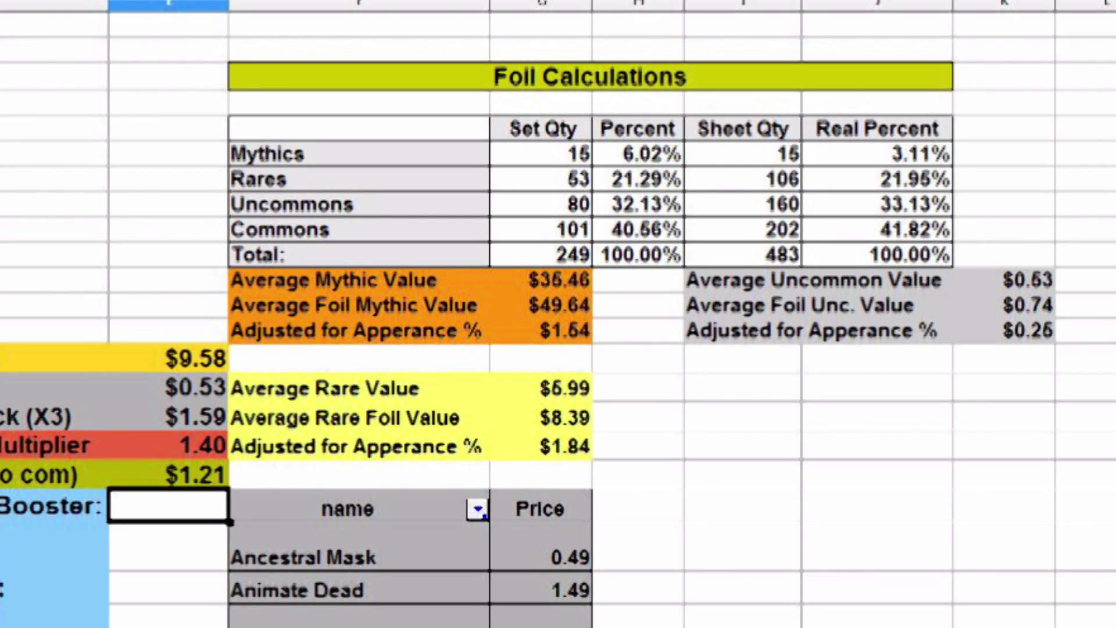
# Step: Review the Set Qty figures for each rarity and the total in the Foil Calculations table, plus the Percent column
pyautogui.moveTo(359, 128); pyautogui.dragTo(540, 254)
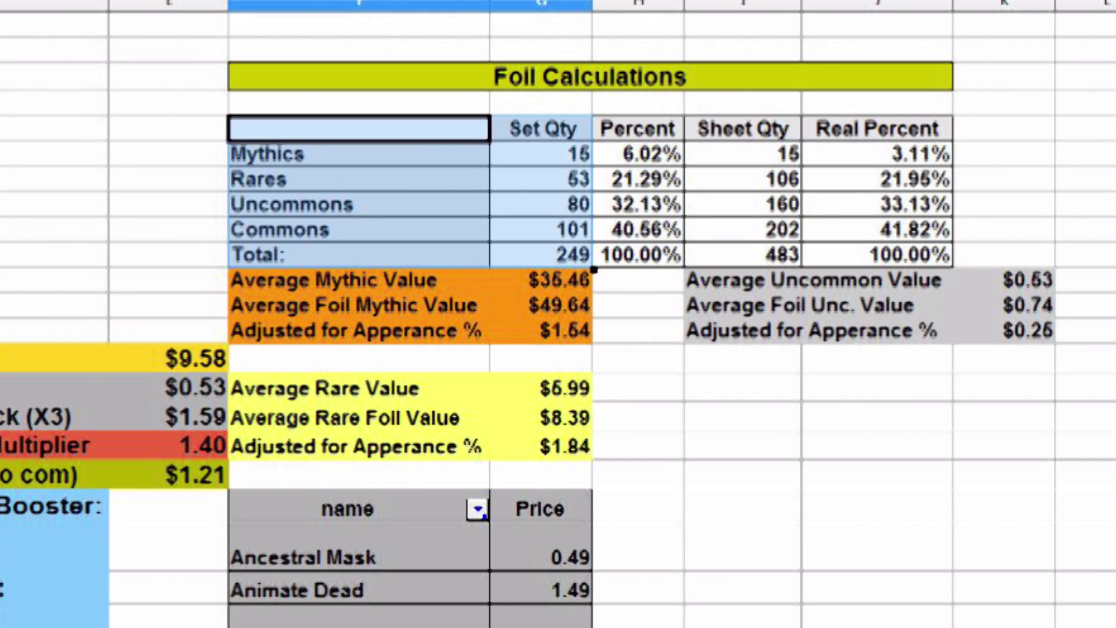
pyautogui.click(541, 154)
pyautogui.click(541, 179)
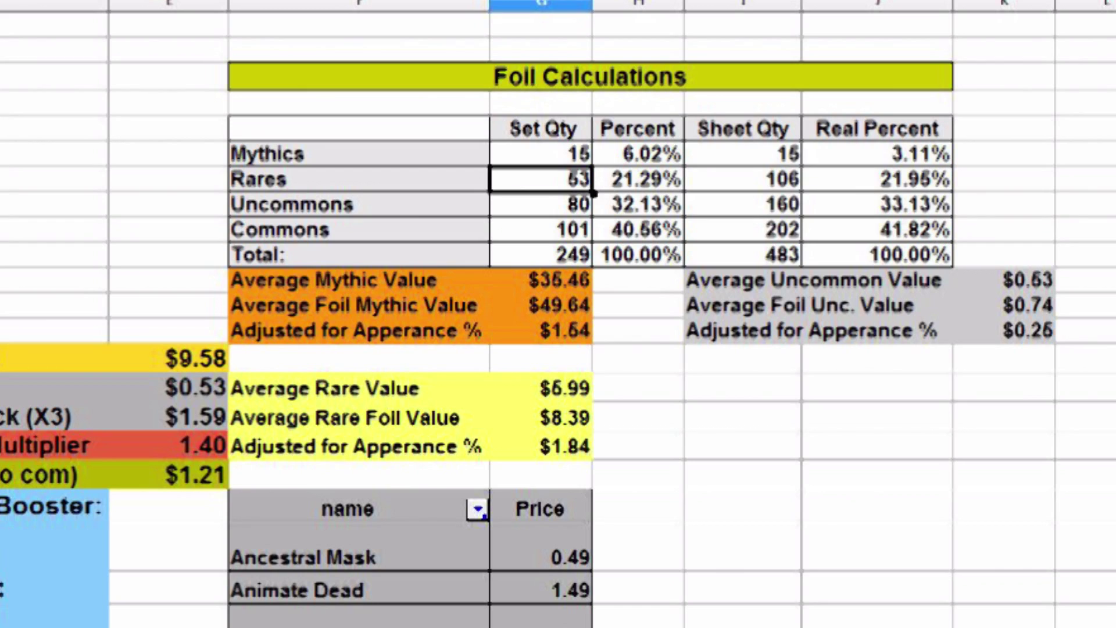
pyautogui.click(540, 204)
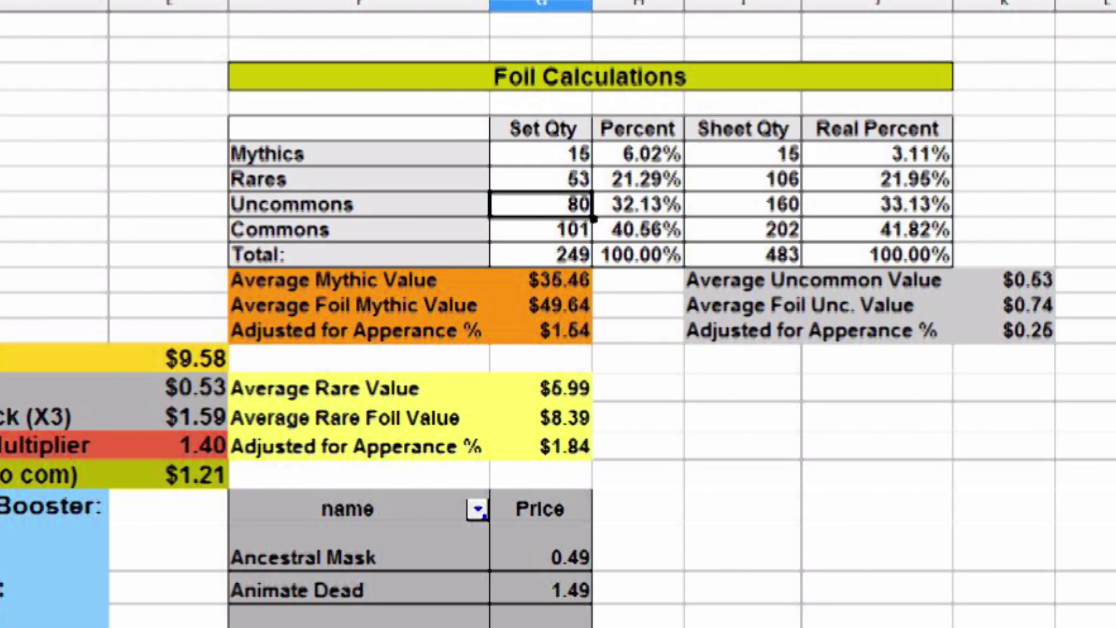
pyautogui.click(541, 229)
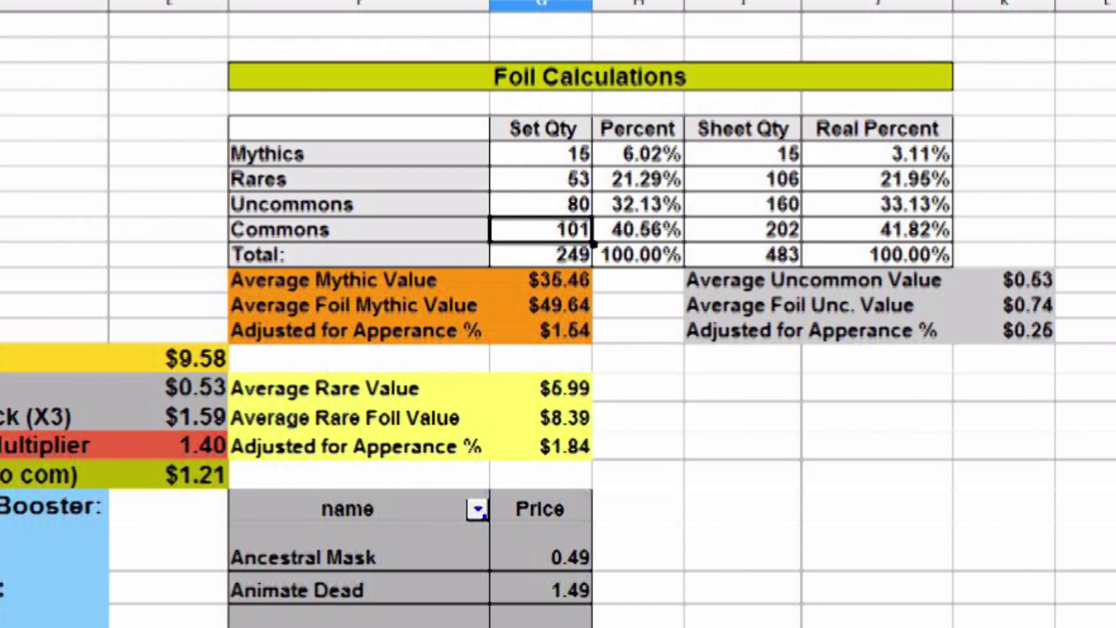
pyautogui.click(541, 254)
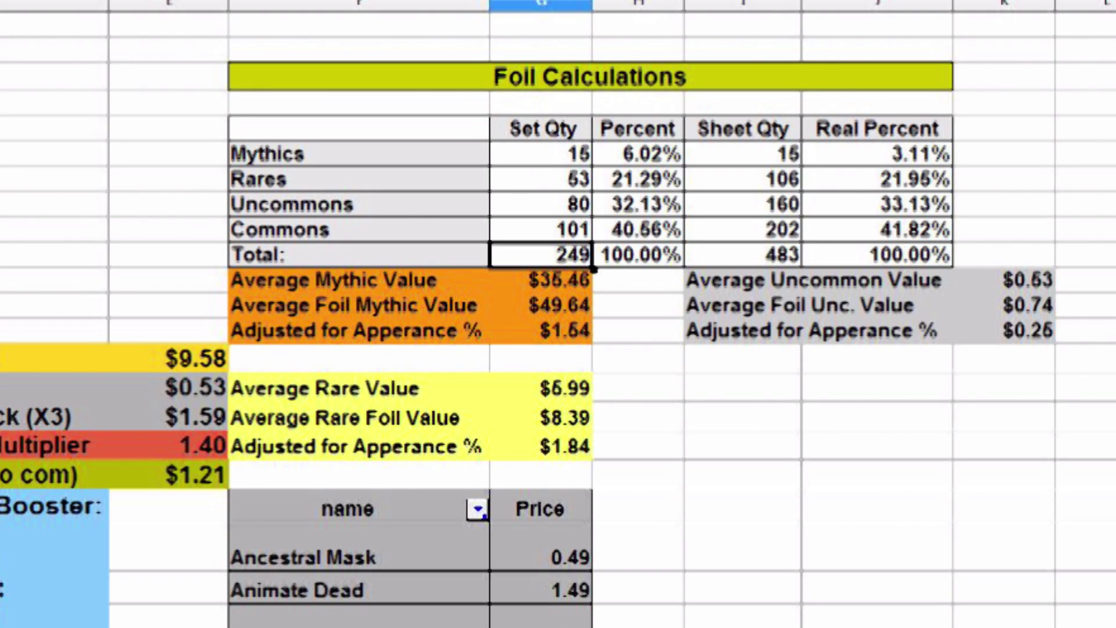
pyautogui.moveTo(639, 154); pyautogui.dragTo(639, 254)
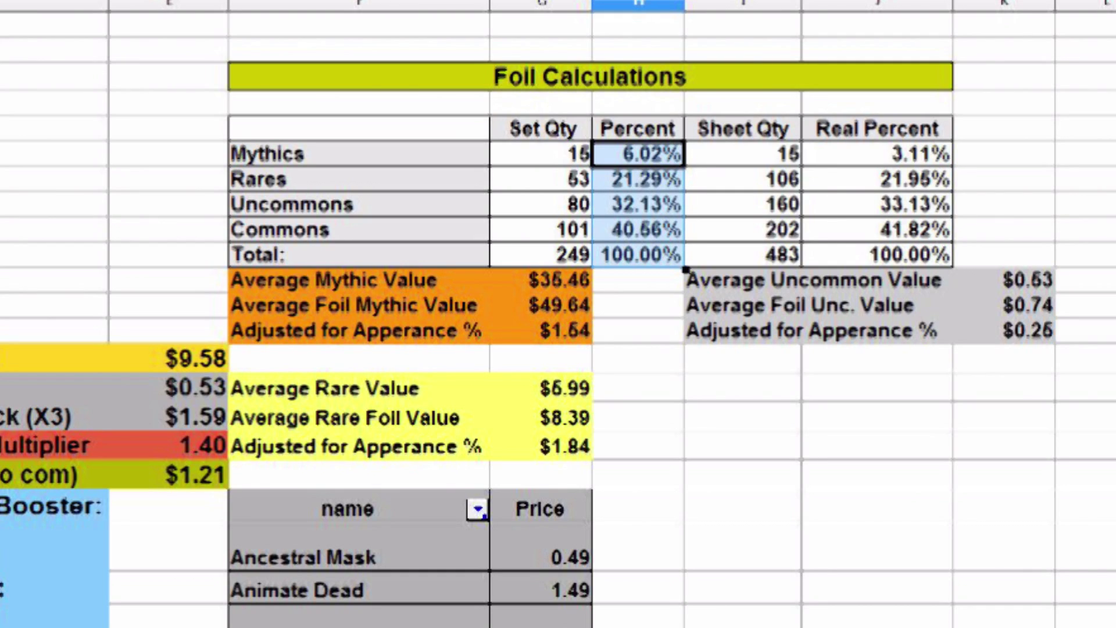
# Step: Compare the Sheet Qty and Real Percent cells for the Mythics row and the Rares row
pyautogui.moveTo(743, 154); pyautogui.dragTo(877, 154)
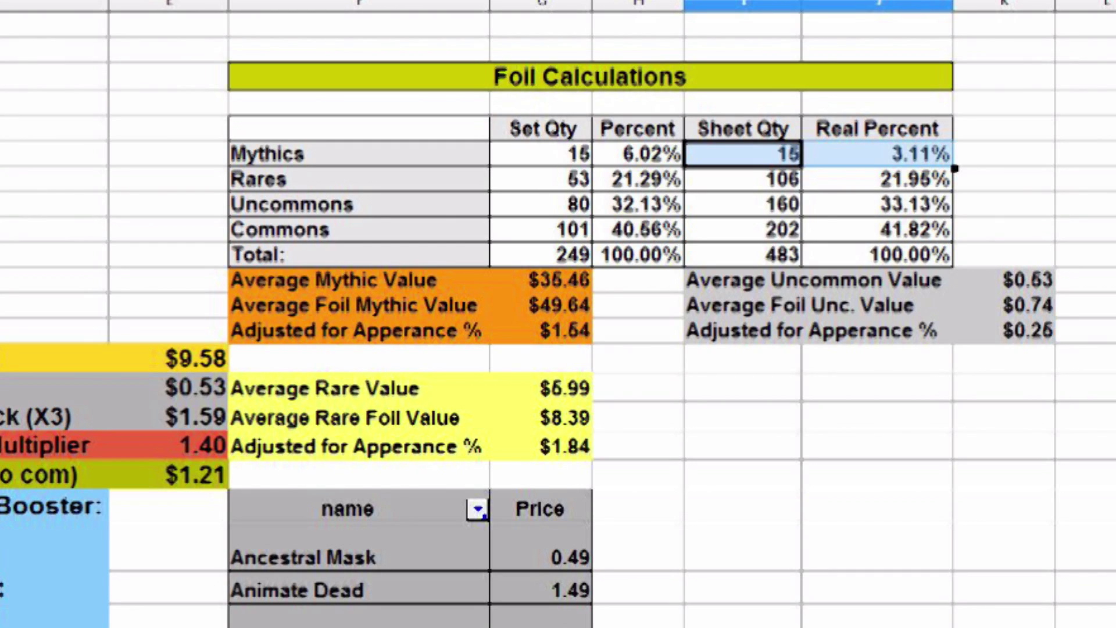
pyautogui.moveTo(743, 153); pyautogui.dragTo(877, 153)
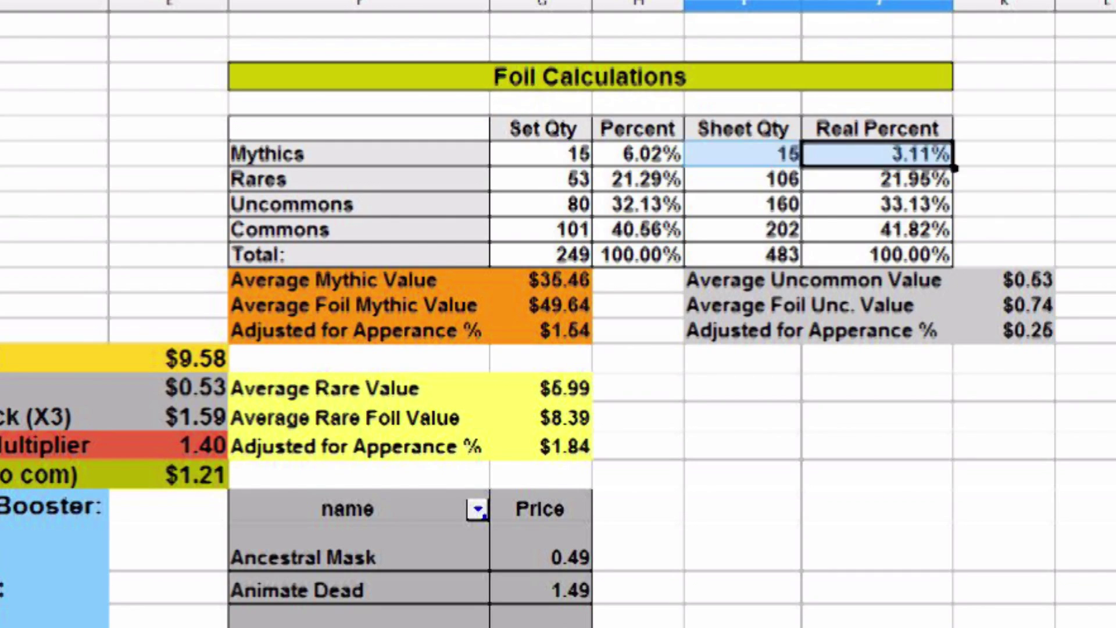
pyautogui.moveTo(743, 178); pyautogui.dragTo(877, 178)
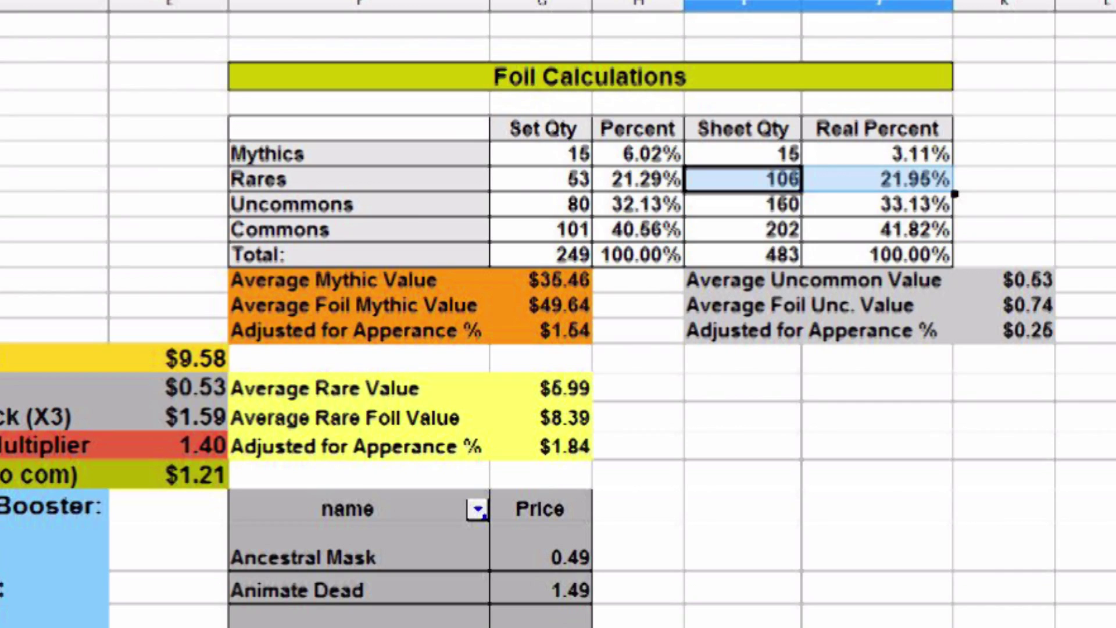
# Step: Examine the Sheet Qty figures for Mythics, Rares, Uncommons and Commons, individually and as a group, including the column total
pyautogui.click(742, 153)
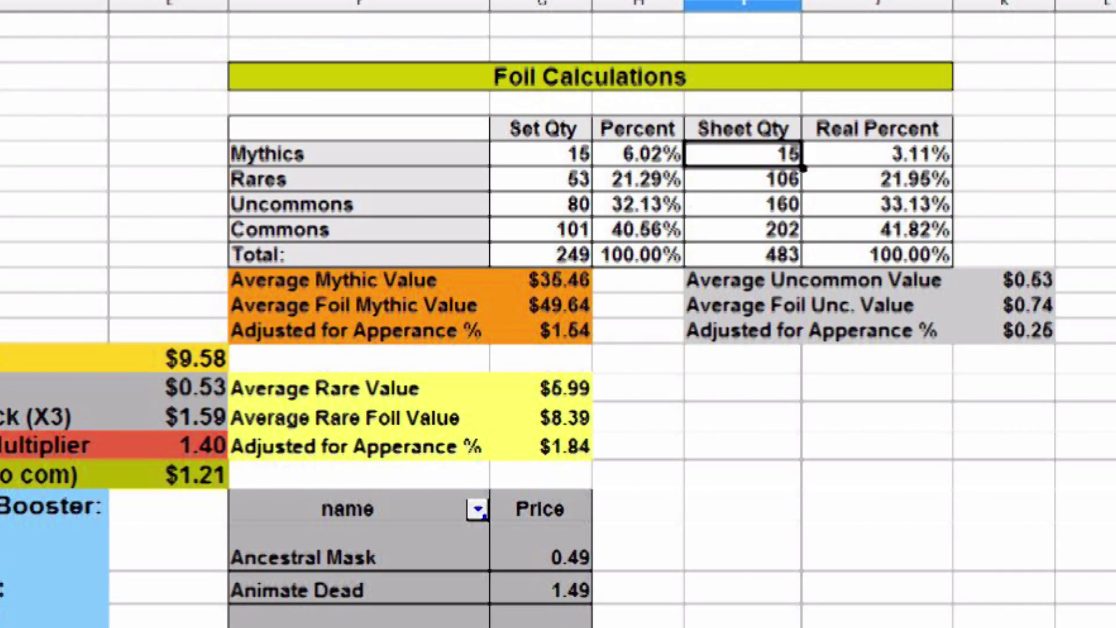
pyautogui.click(742, 179)
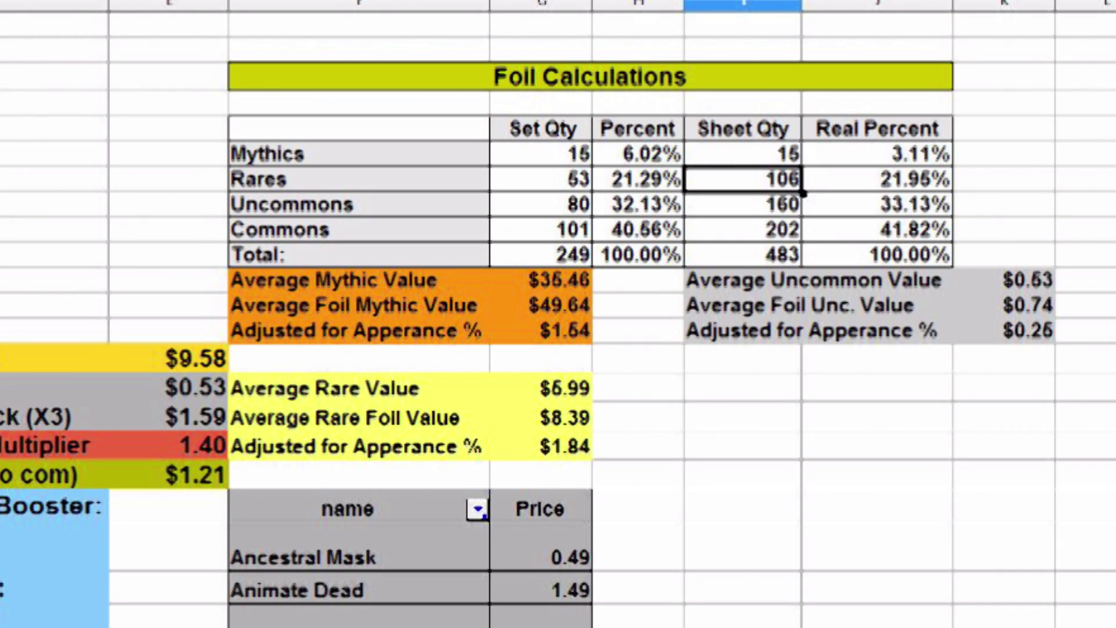
pyautogui.click(743, 204)
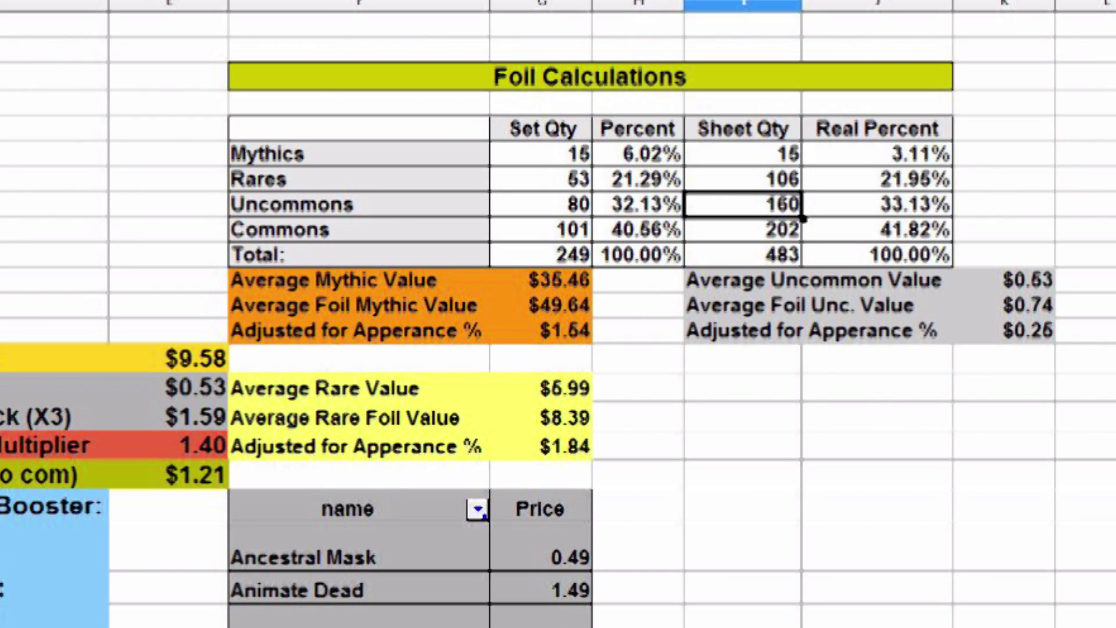
pyautogui.click(742, 229)
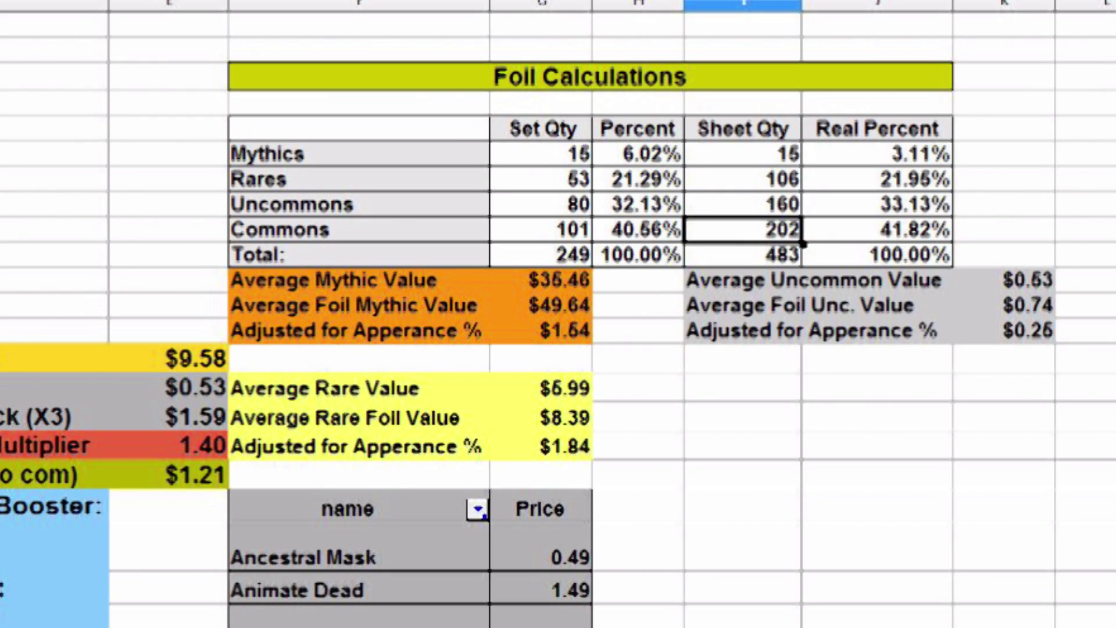
pyautogui.moveTo(743, 179); pyautogui.dragTo(743, 229)
pyautogui.click(743, 154)
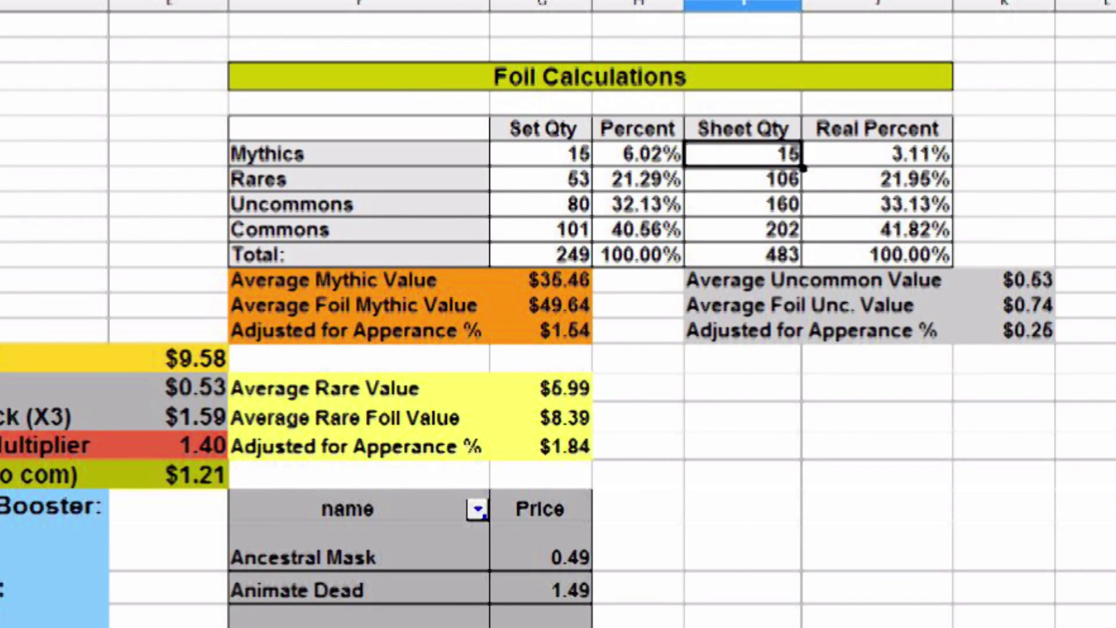
pyautogui.moveTo(743, 178); pyautogui.dragTo(743, 229)
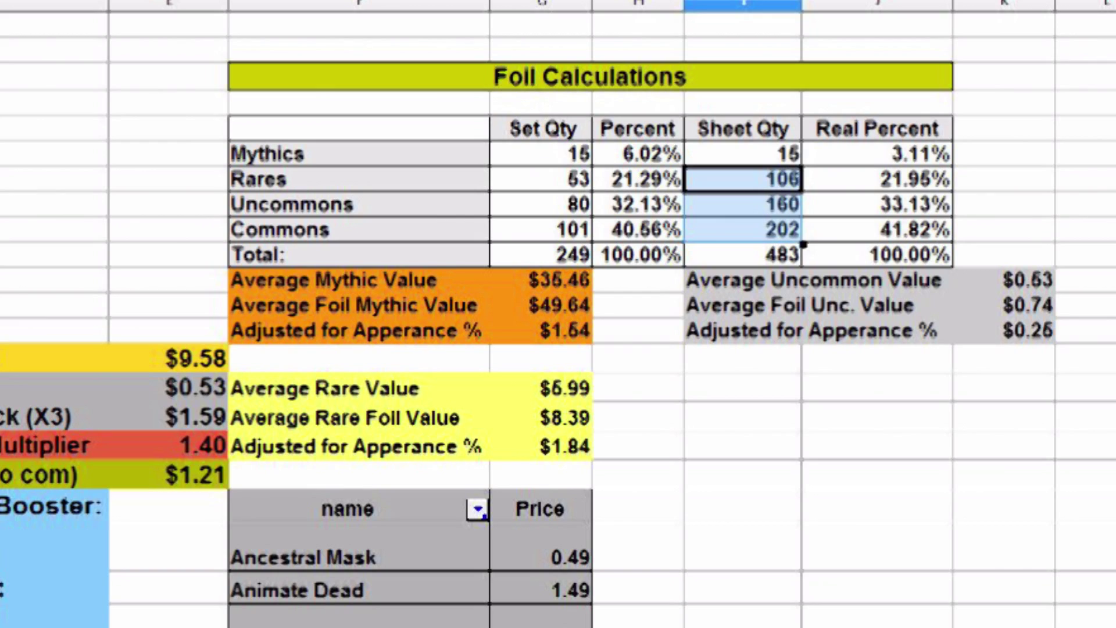
pyautogui.moveTo(742, 154); pyautogui.dragTo(743, 229)
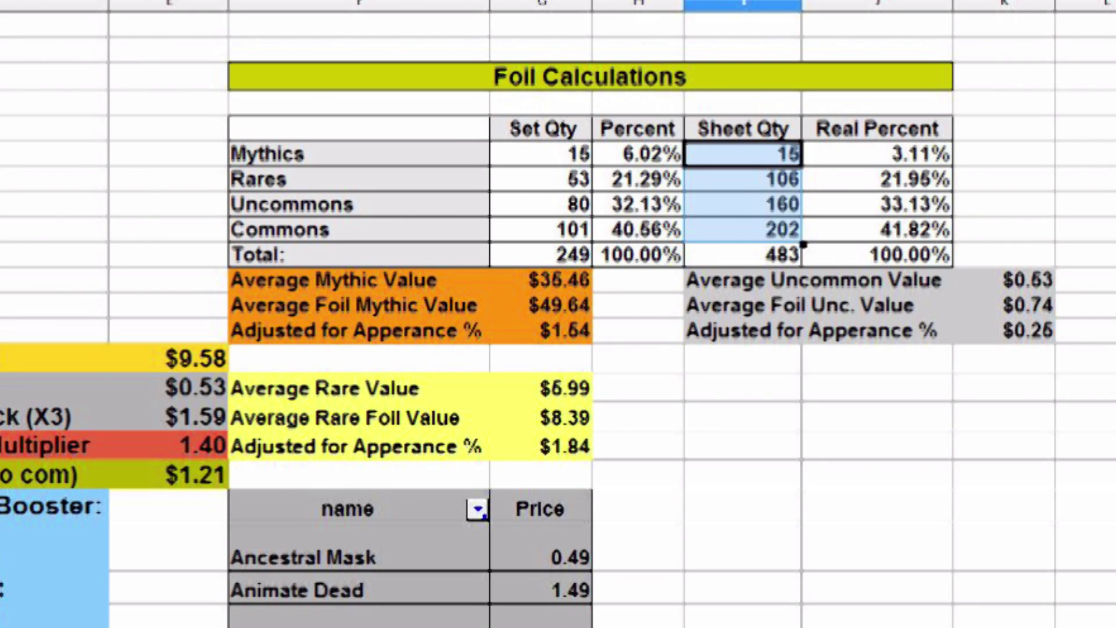
pyautogui.click(743, 254)
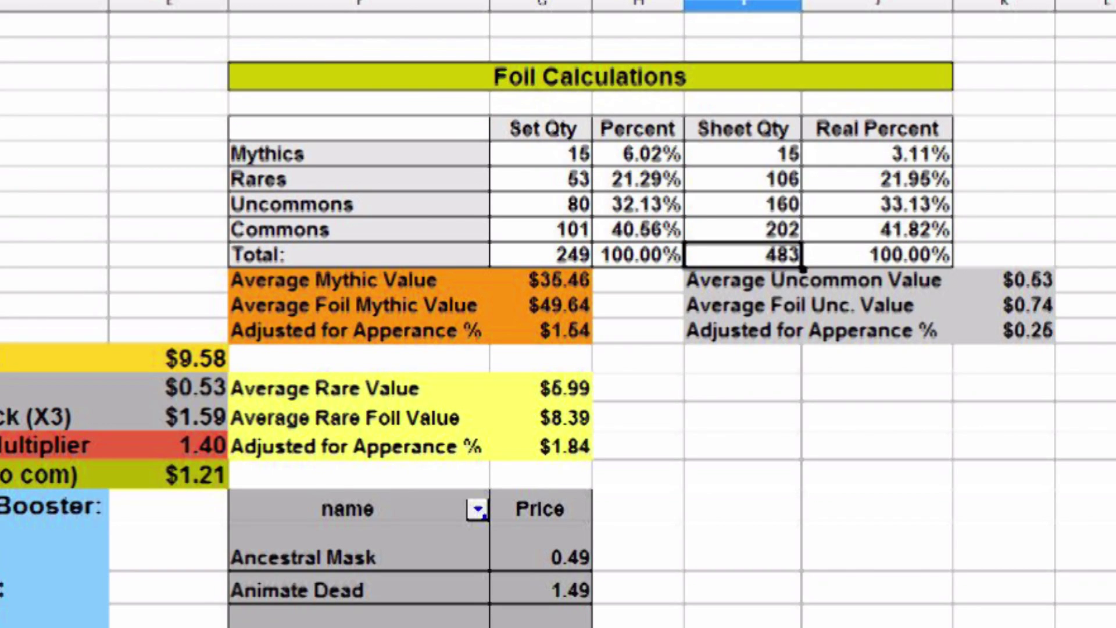
pyautogui.click(743, 386)
# Step: Inspect the orange mythic block: average value, average foil value and value adjusted for appearance percentage
pyautogui.moveTo(358, 281); pyautogui.dragTo(540, 280)
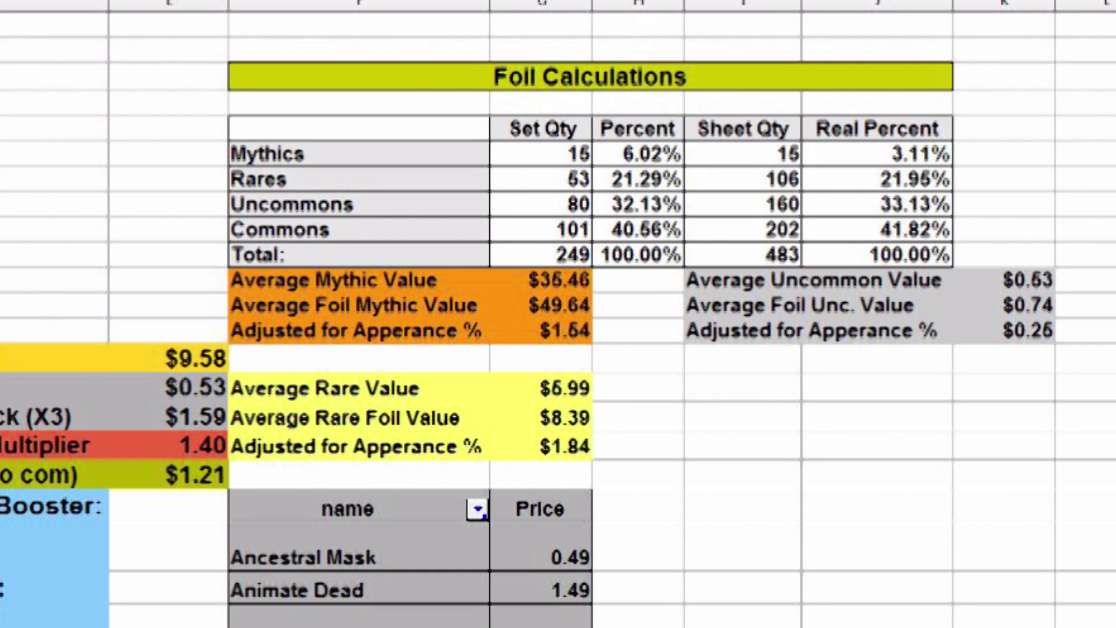
pyautogui.click(541, 280)
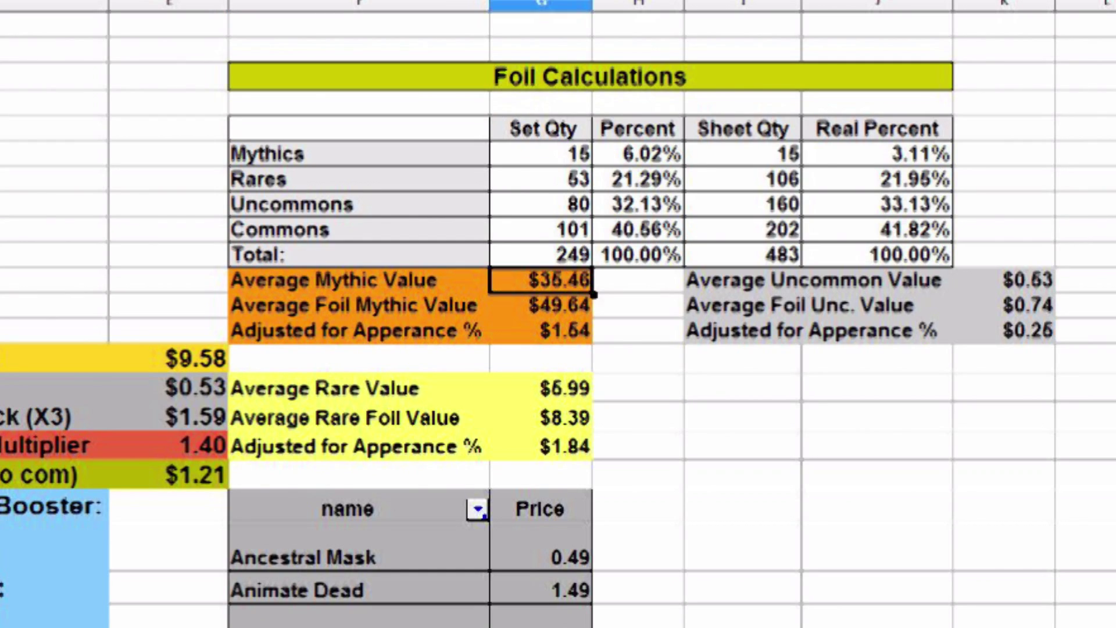
pyautogui.click(358, 306)
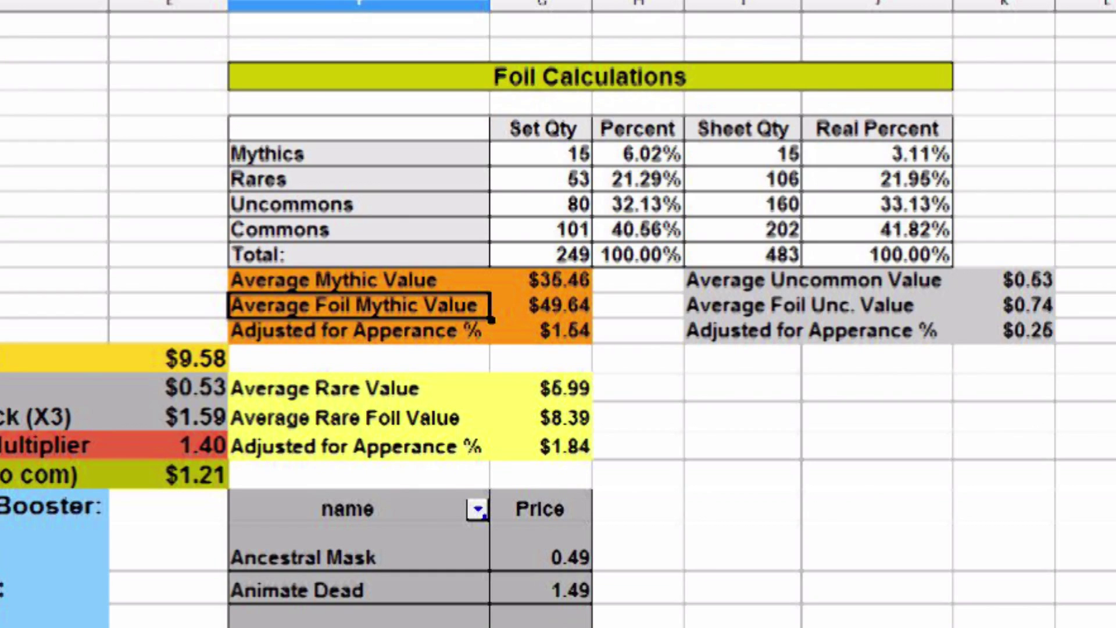
pyautogui.moveTo(358, 330); pyautogui.dragTo(541, 330)
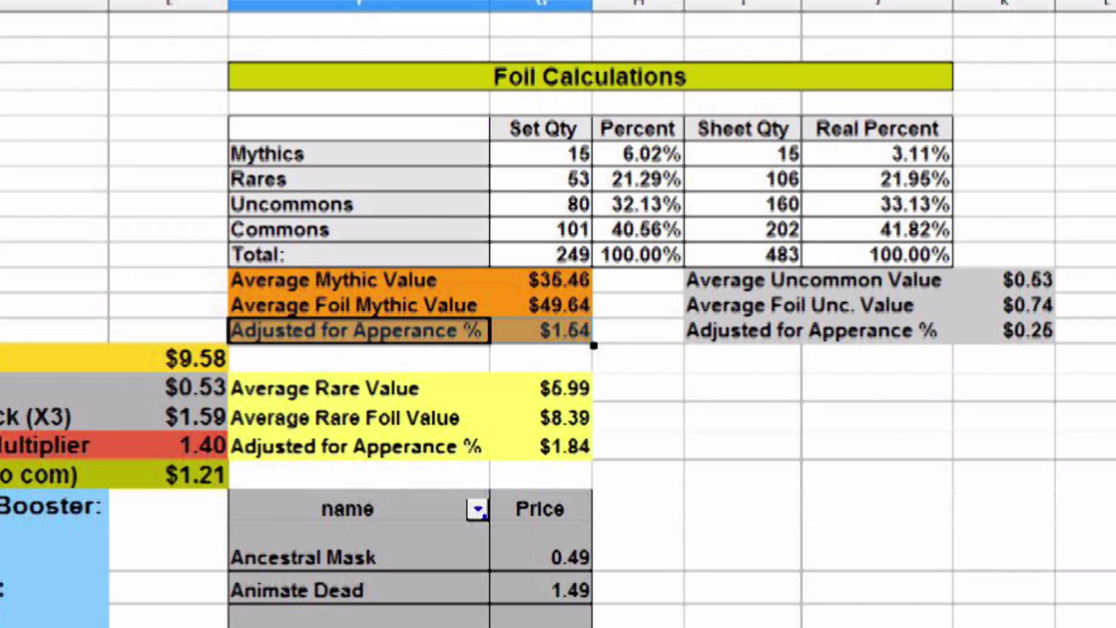
pyautogui.click(540, 305)
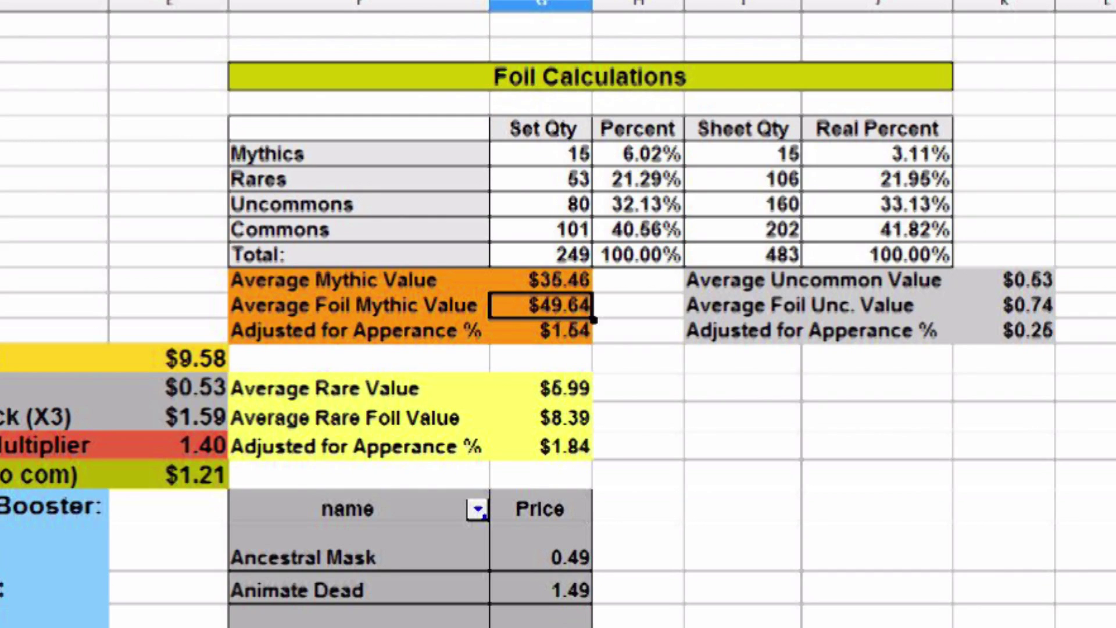
pyautogui.click(541, 330)
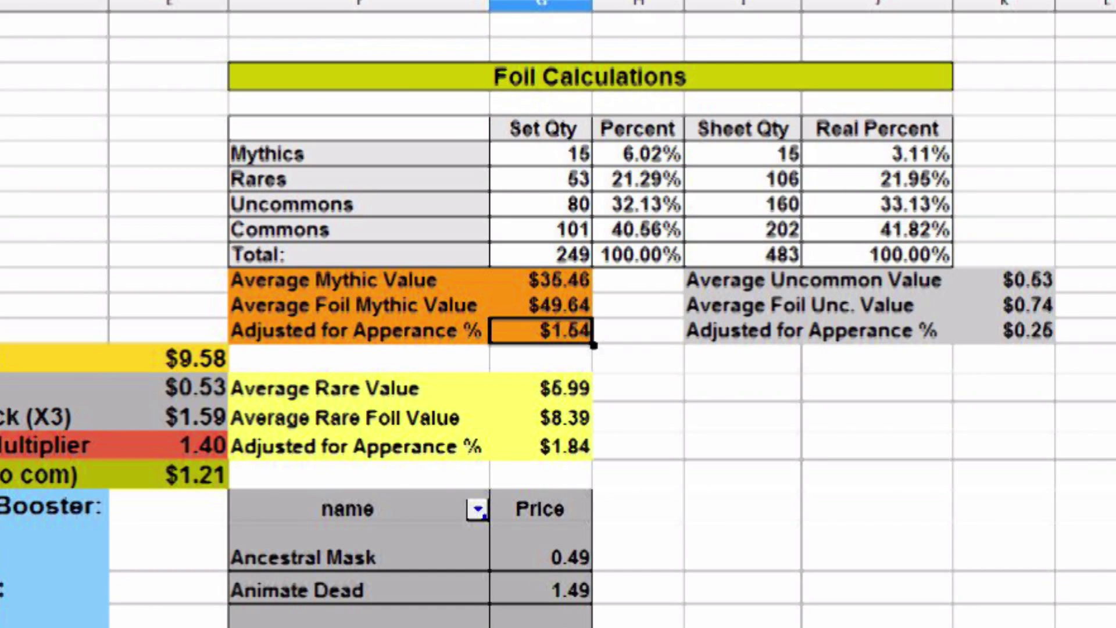
# Step: Inspect the yellow rare block's average, foil and appearance-adjusted values, and check the Rares Real Percent used for the adjustment
pyautogui.moveTo(359, 388); pyautogui.dragTo(541, 388)
pyautogui.click(638, 446)
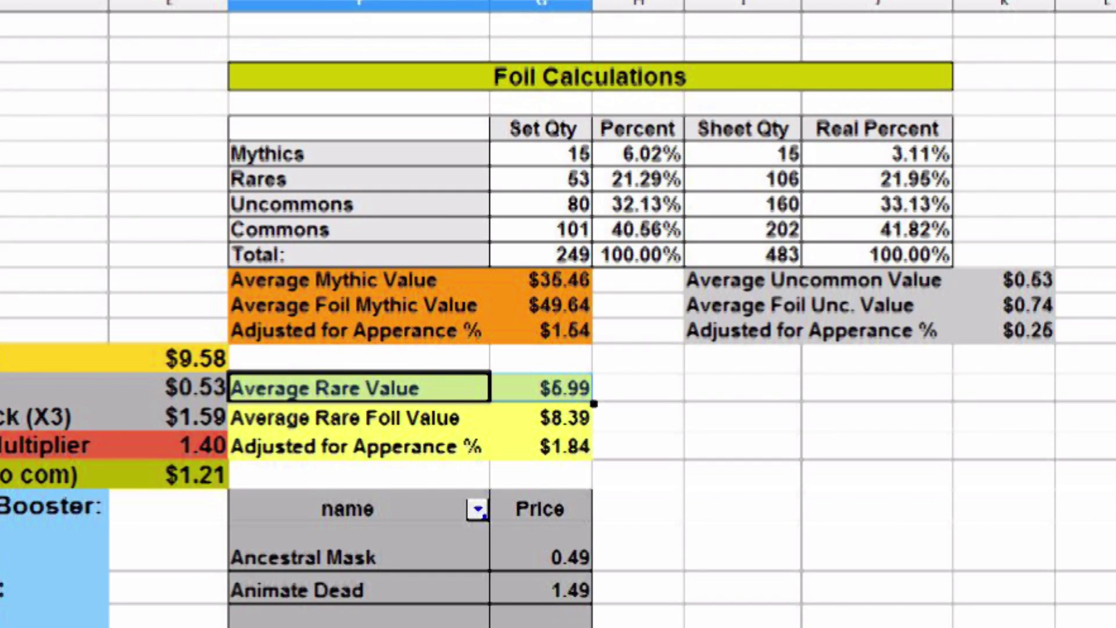
pyautogui.click(541, 387)
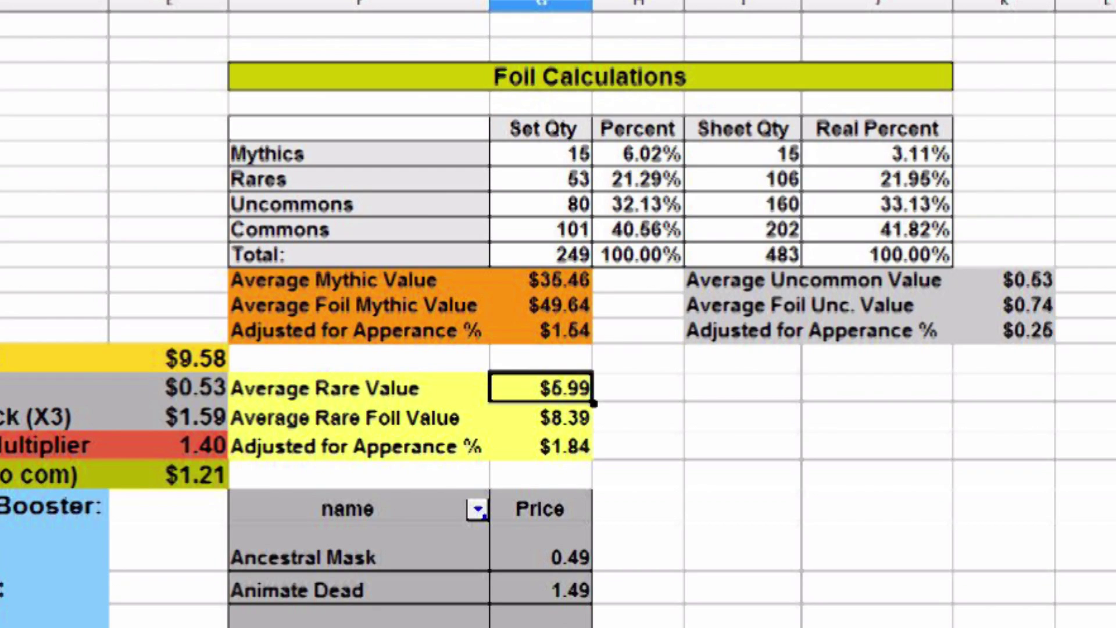
pyautogui.click(540, 417)
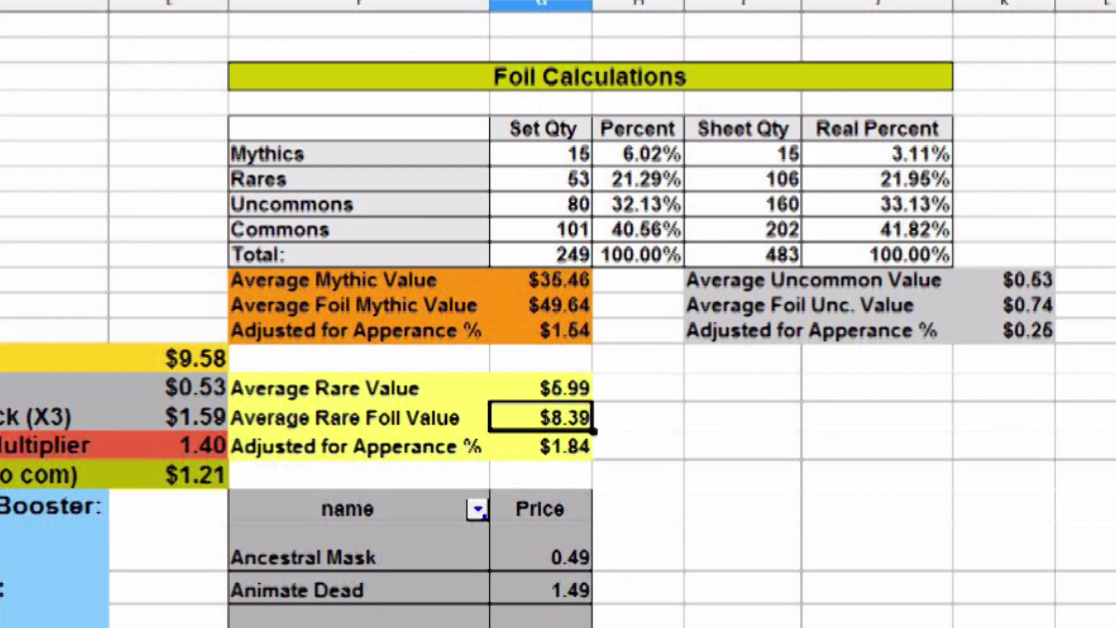
pyautogui.click(541, 446)
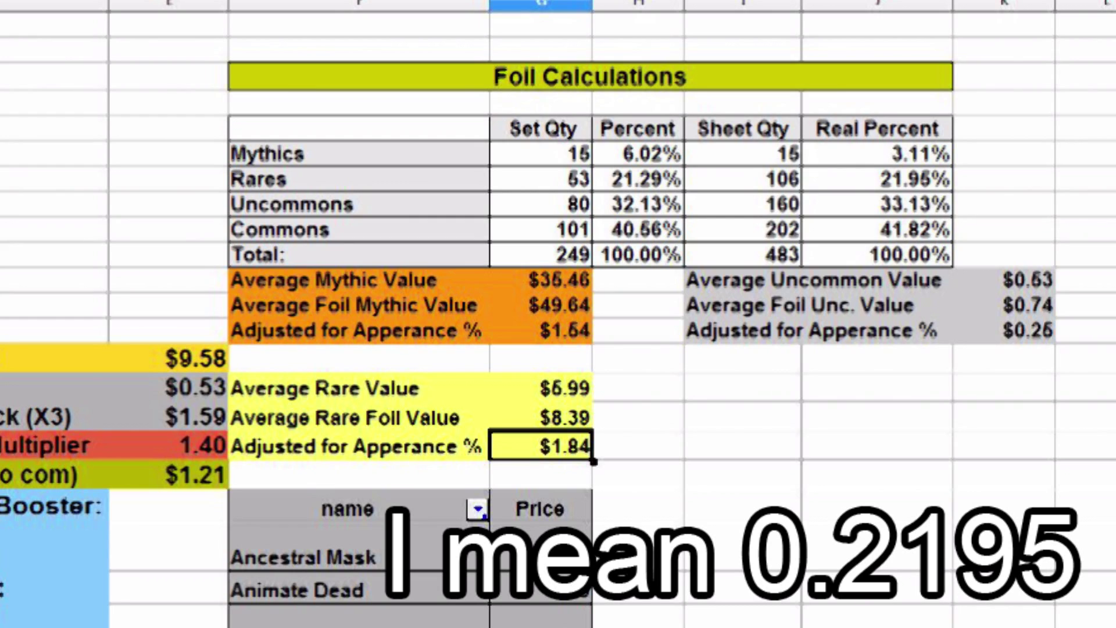
pyautogui.click(876, 178)
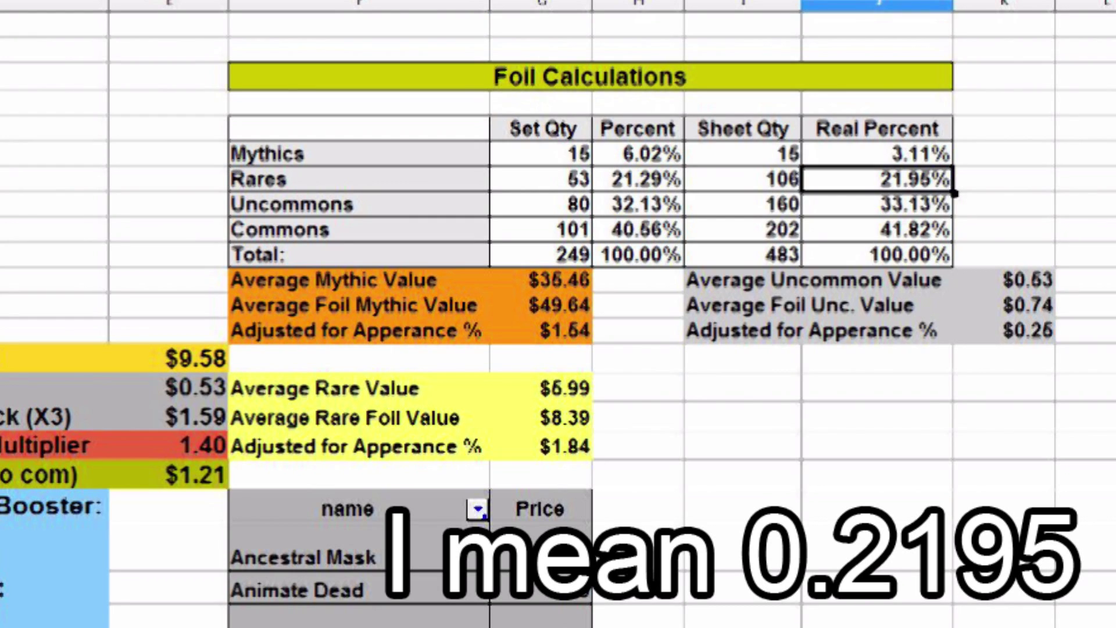
# Step: Inspect the grey uncommon block's average, foil and appearance-adjusted values, and check the Uncommons Real Percent used for the adjustment
pyautogui.moveTo(767, 254); pyautogui.dragTo(814, 279)
pyautogui.click(814, 330)
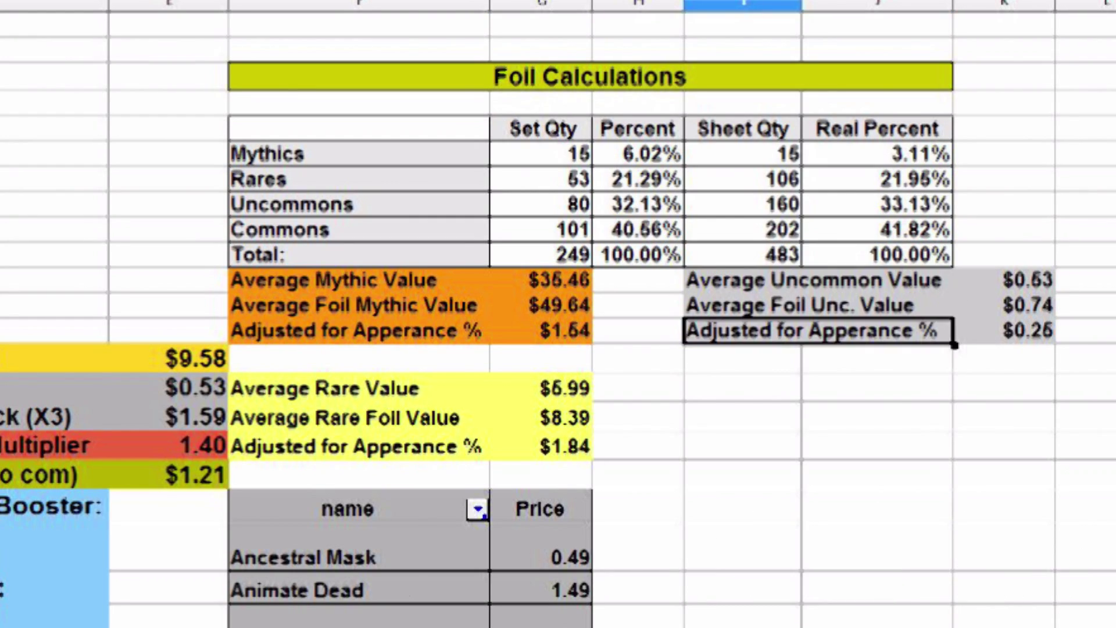
pyautogui.click(1004, 279)
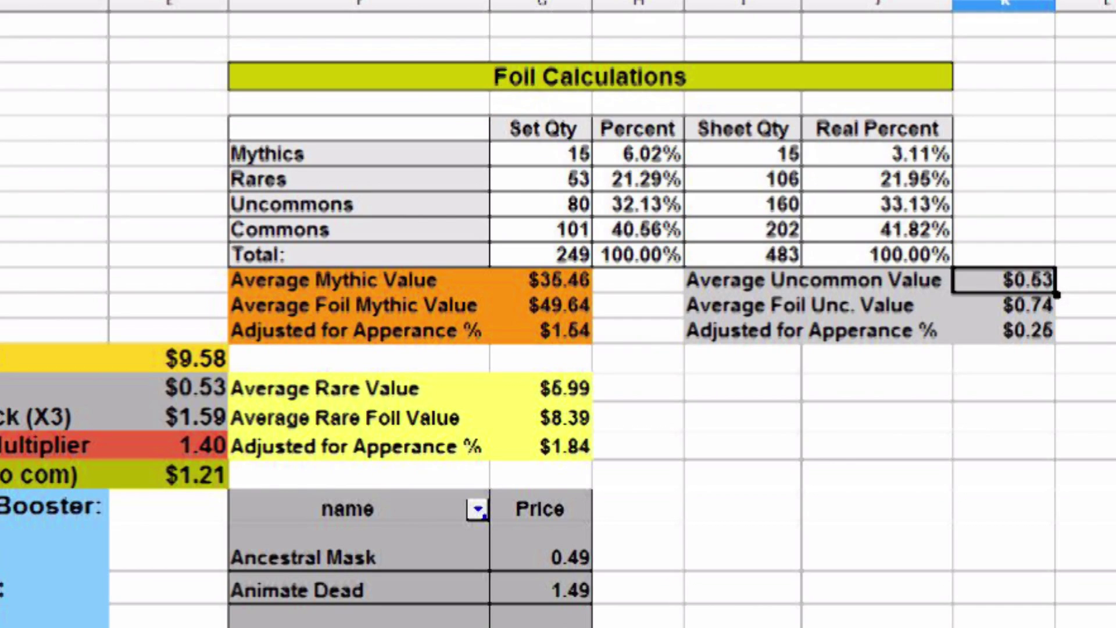
pyautogui.click(1004, 306)
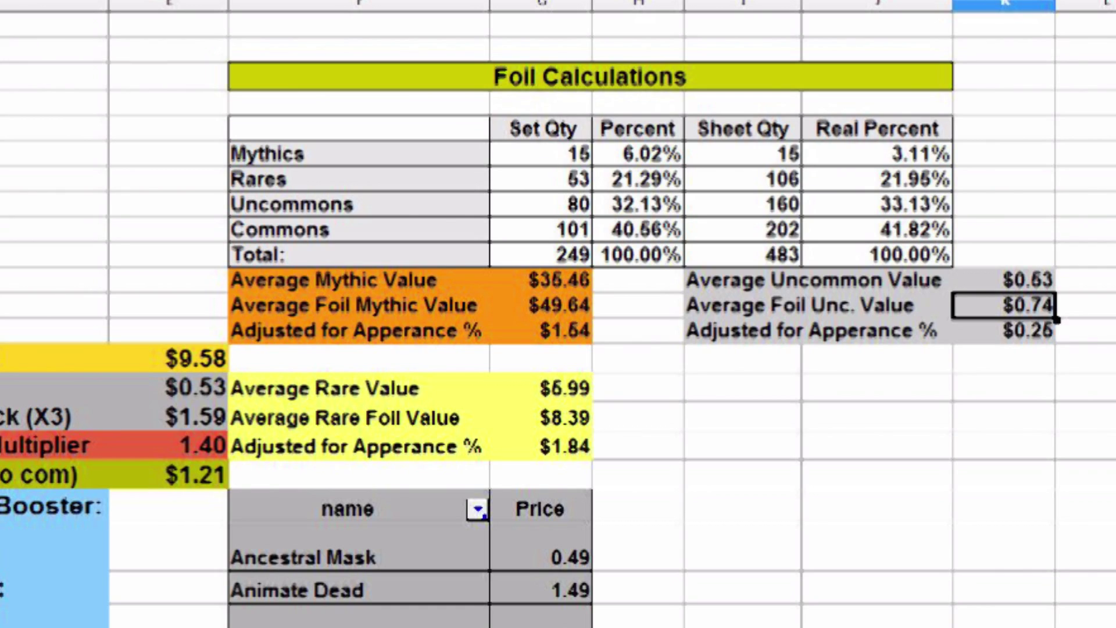
pyautogui.moveTo(818, 331); pyautogui.dragTo(1004, 330)
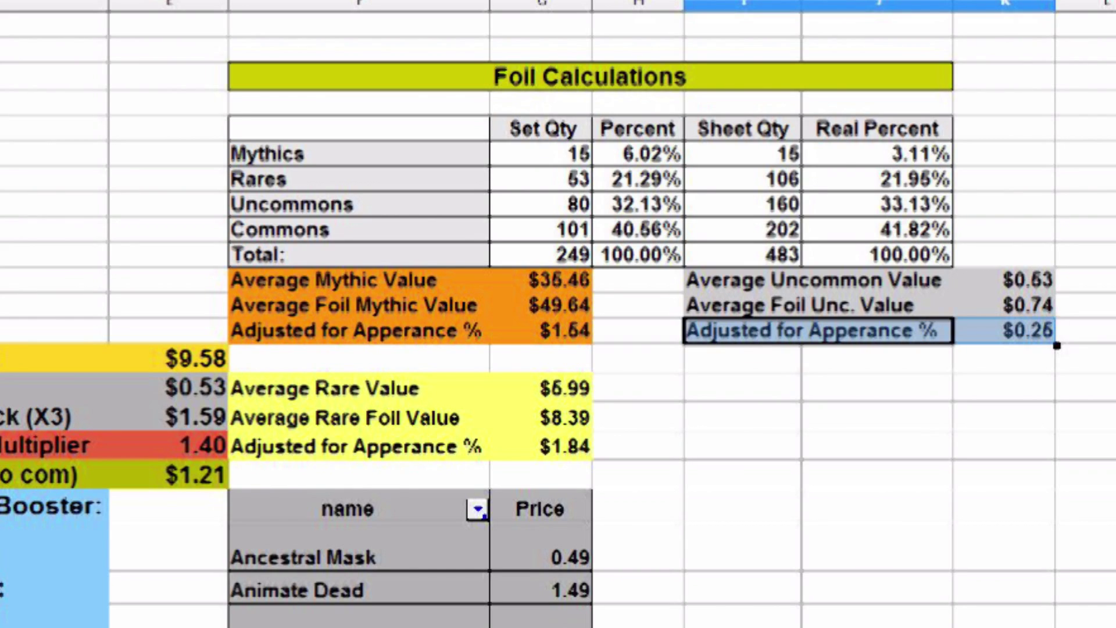
pyautogui.click(1004, 357)
pyautogui.click(1004, 330)
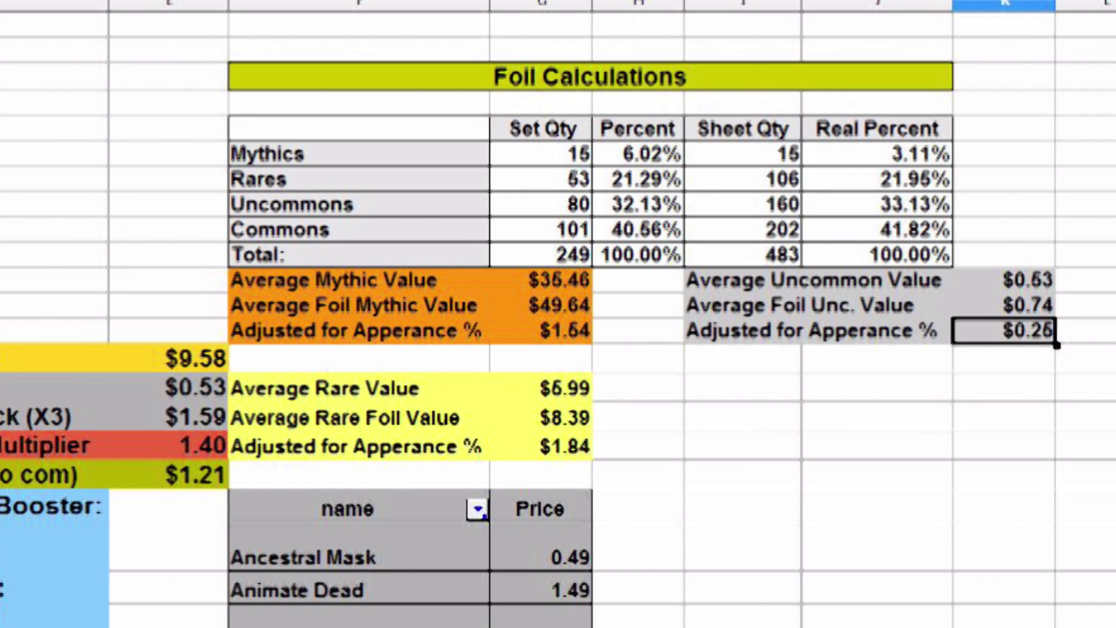
pyautogui.click(877, 204)
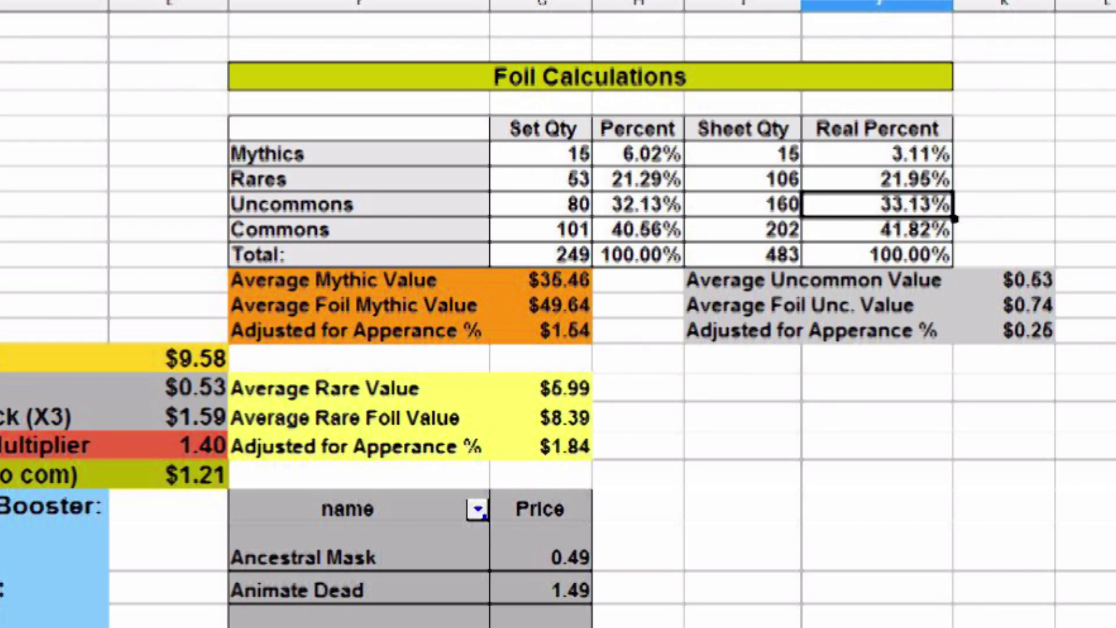
# Step: Check the Real Percent cell for the Commons row in the foil calculations table
pyautogui.click(877, 229)
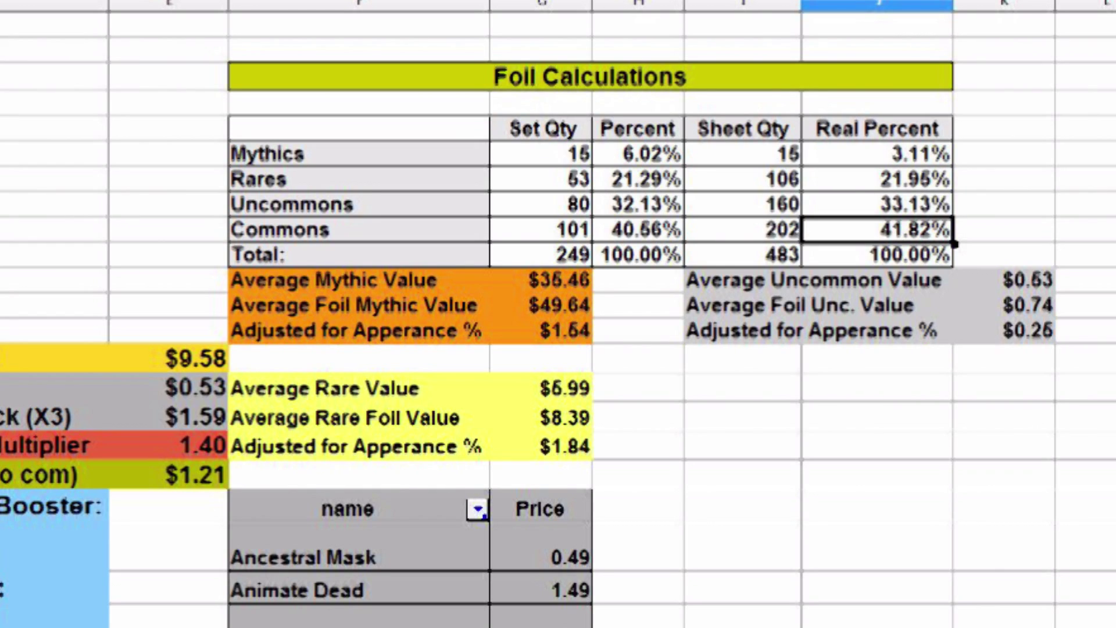
pyautogui.click(876, 386)
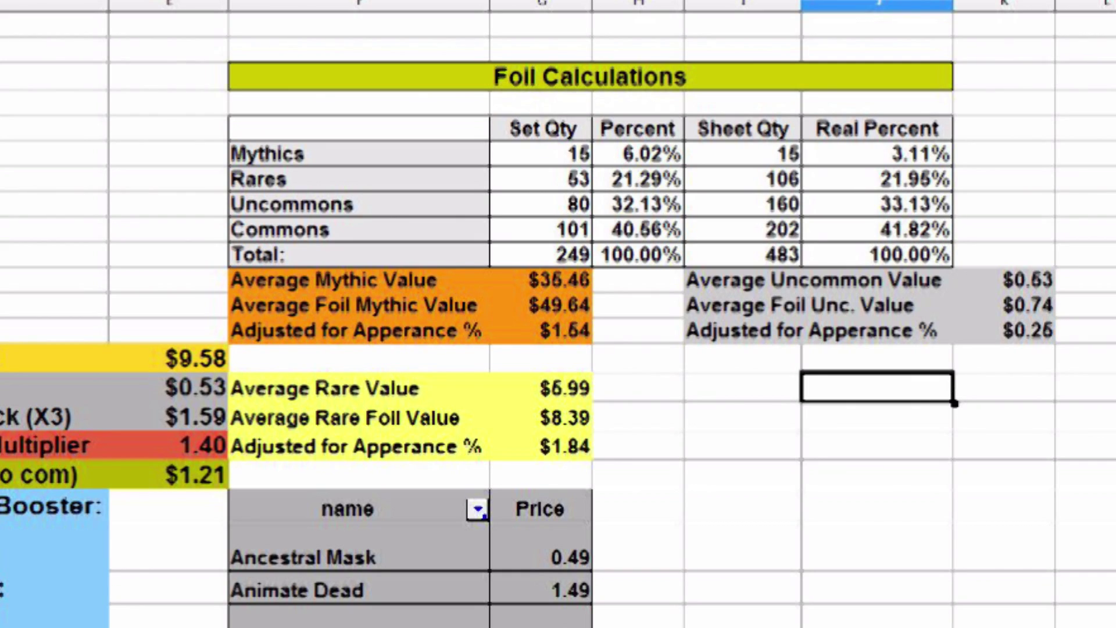
pyautogui.click(742, 386)
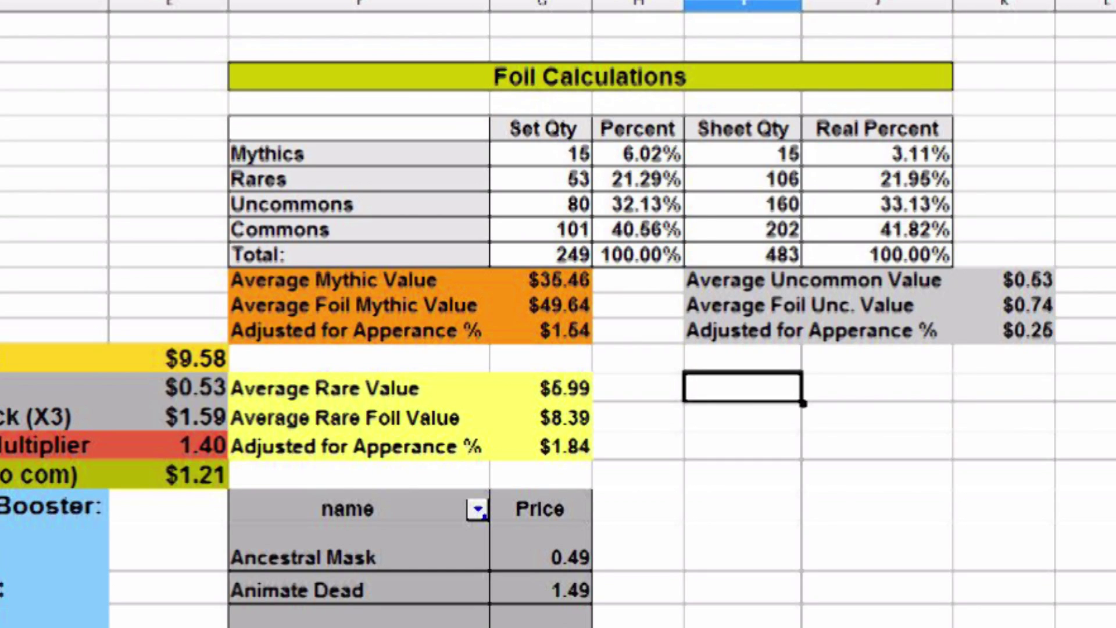
# Step: Review the average foil slot value without commons, the average value per booster and the 24-booster box value
pyautogui.click(169, 474)
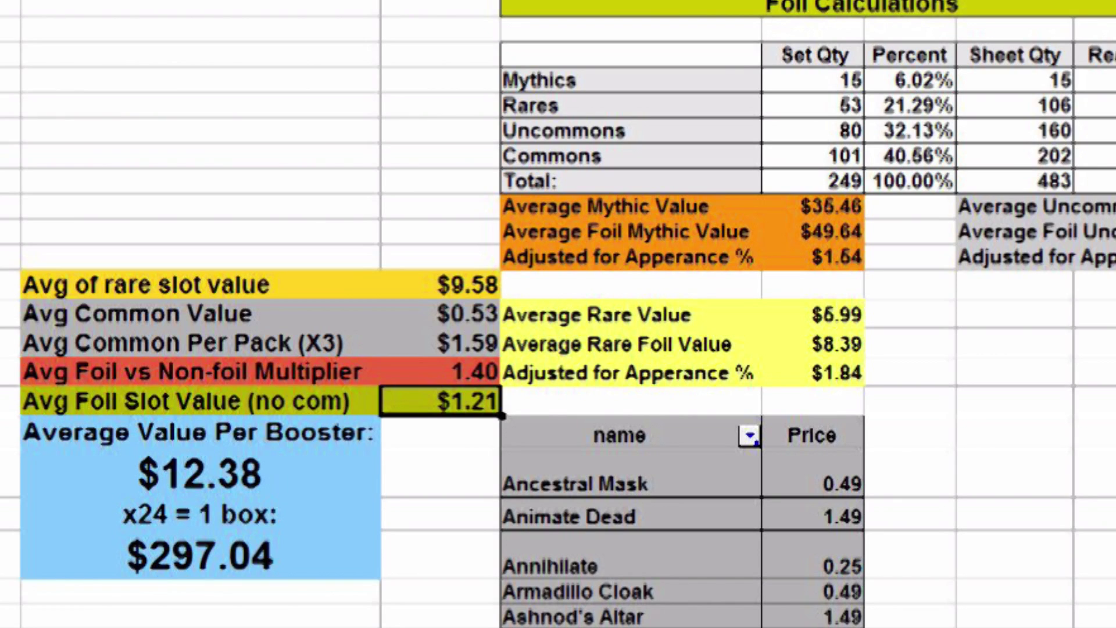
pyautogui.click(199, 431)
pyautogui.click(199, 473)
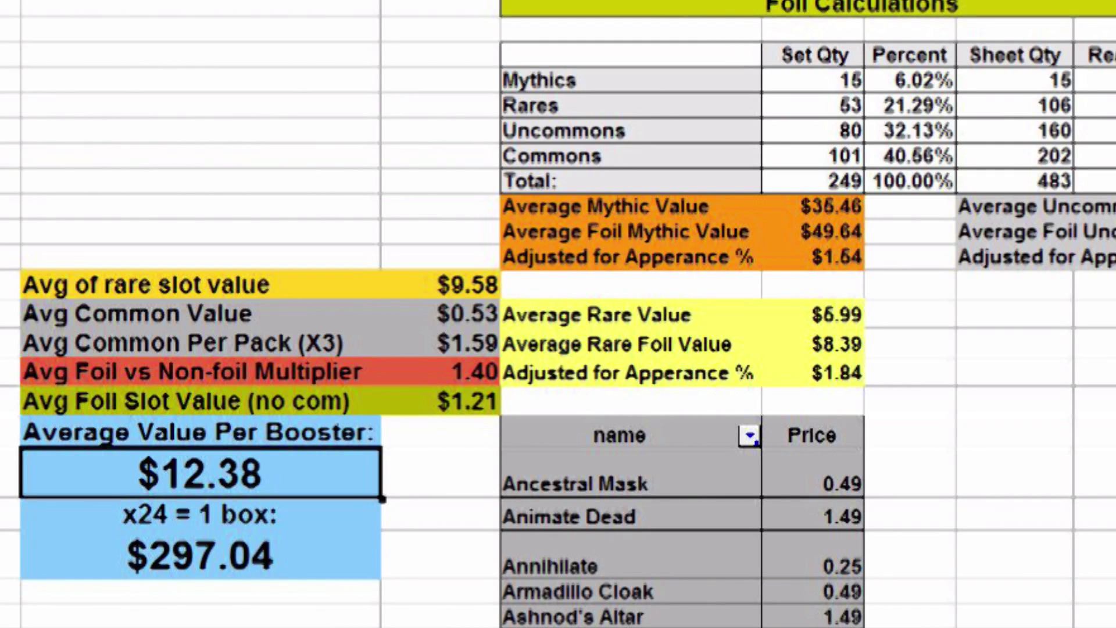
pyautogui.click(199, 514)
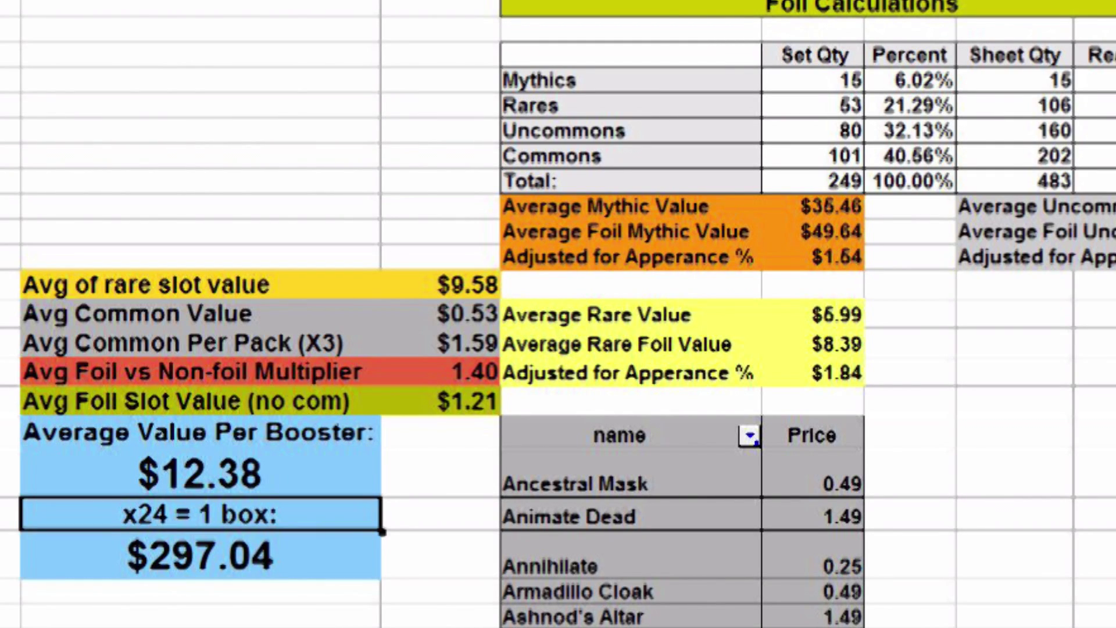
pyautogui.click(199, 555)
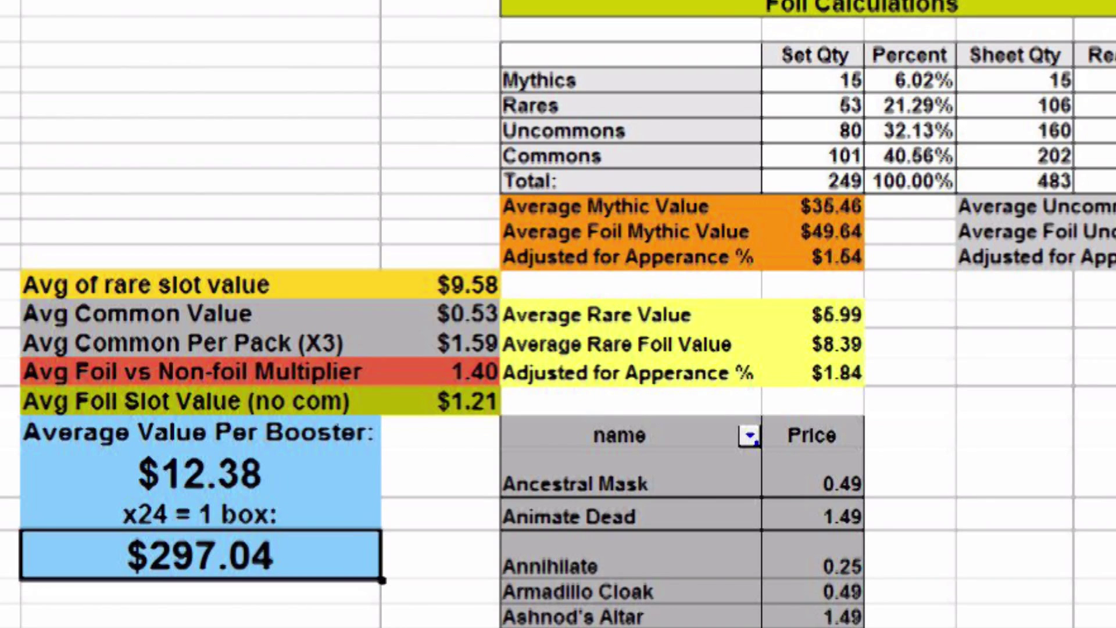
pyautogui.click(200, 615)
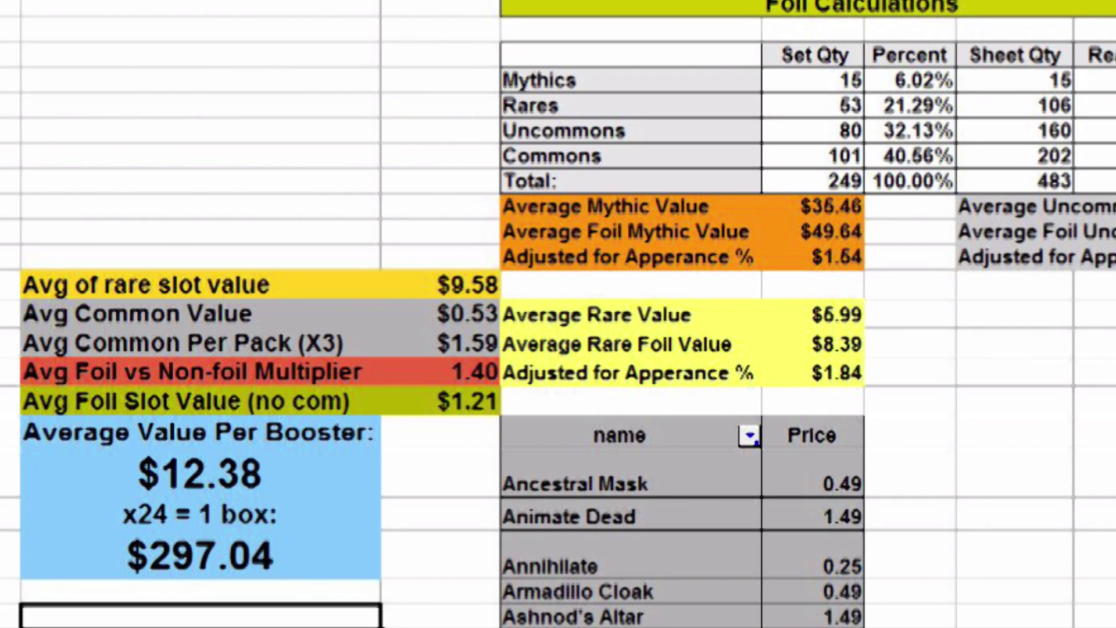
pyautogui.click(200, 591)
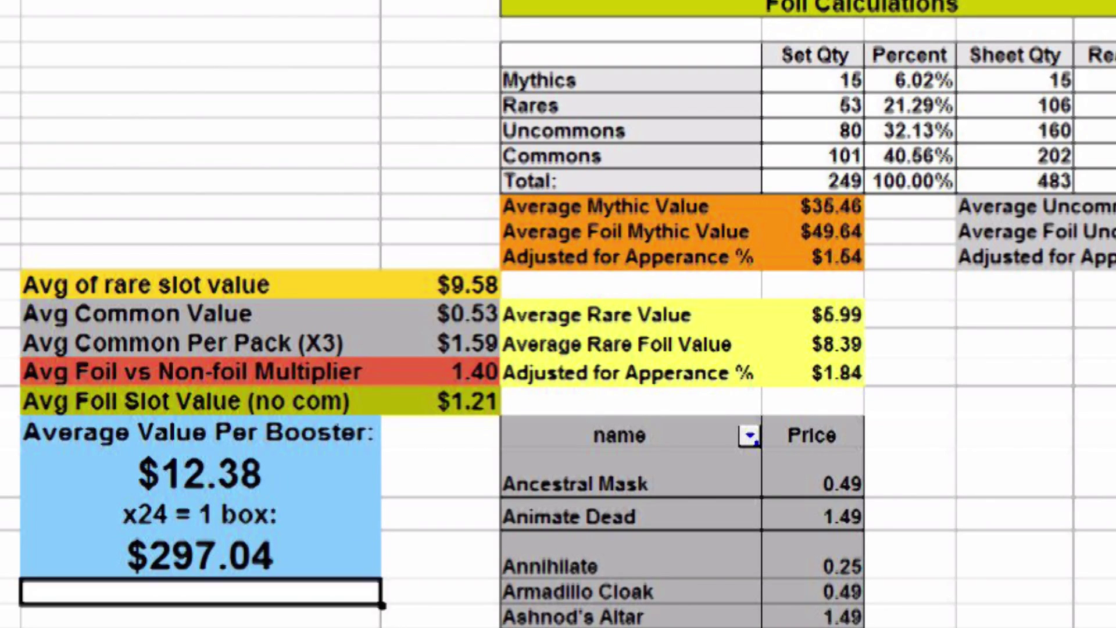
pyautogui.click(200, 615)
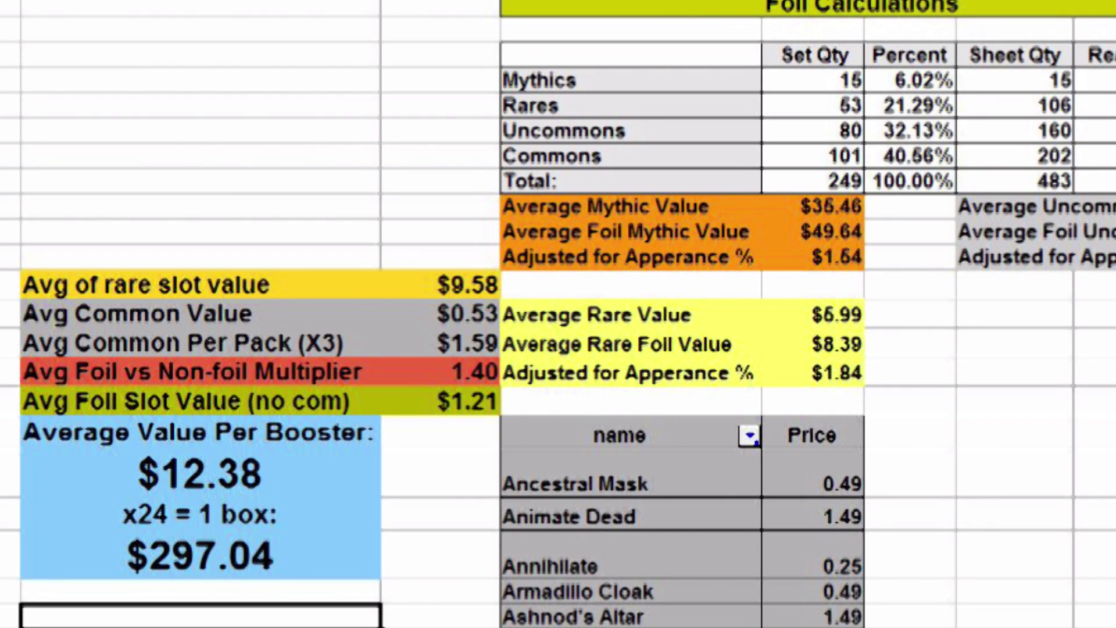
pyautogui.click(200, 591)
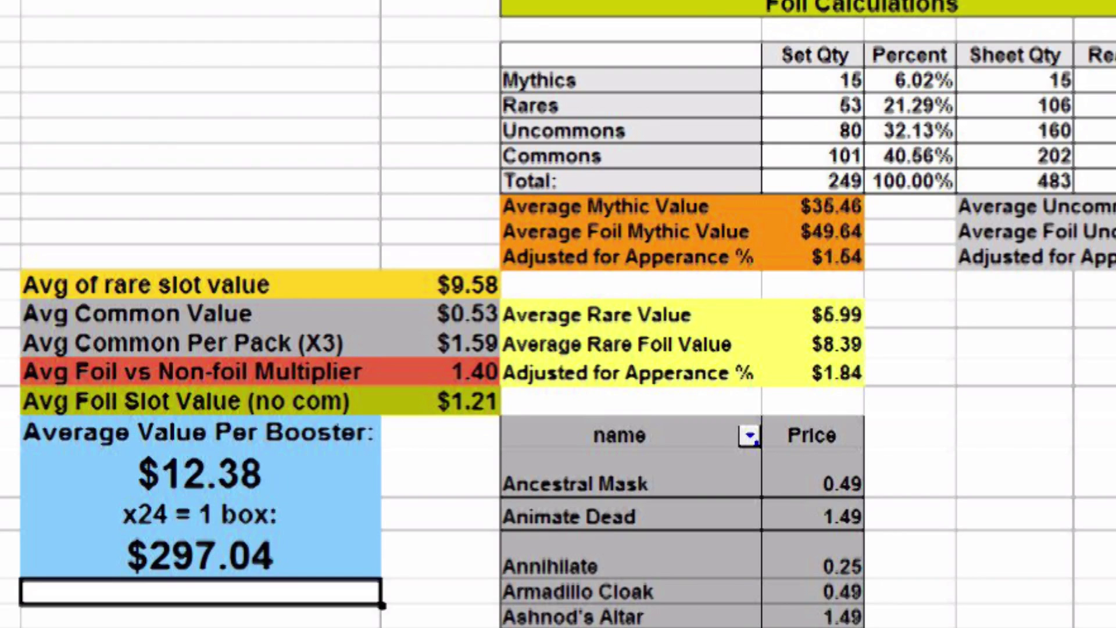
pyautogui.click(200, 555)
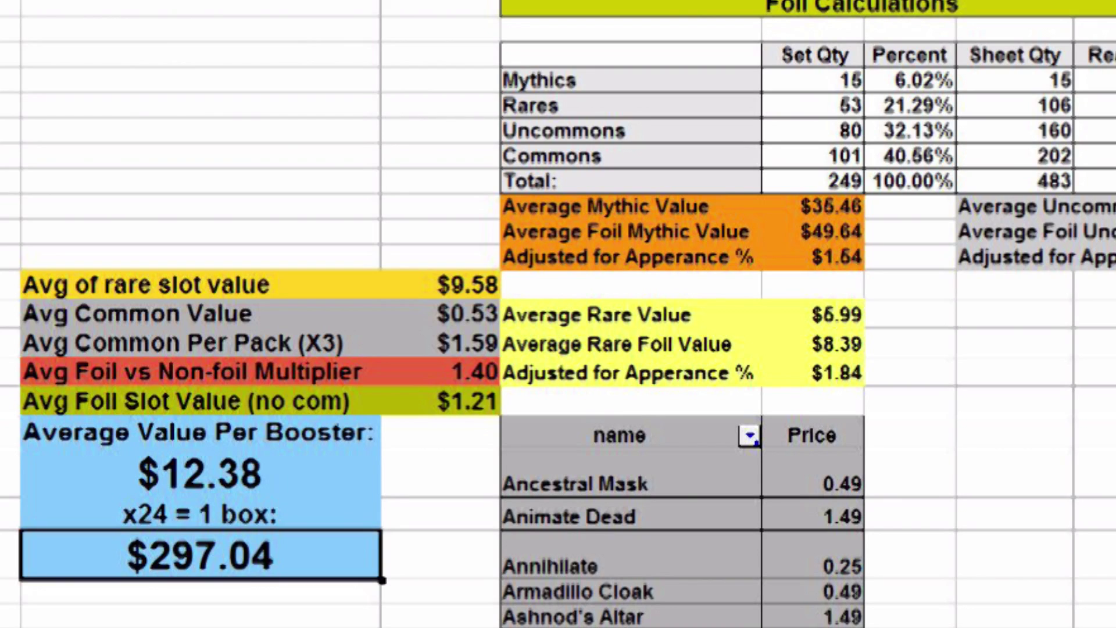
pyautogui.click(200, 591)
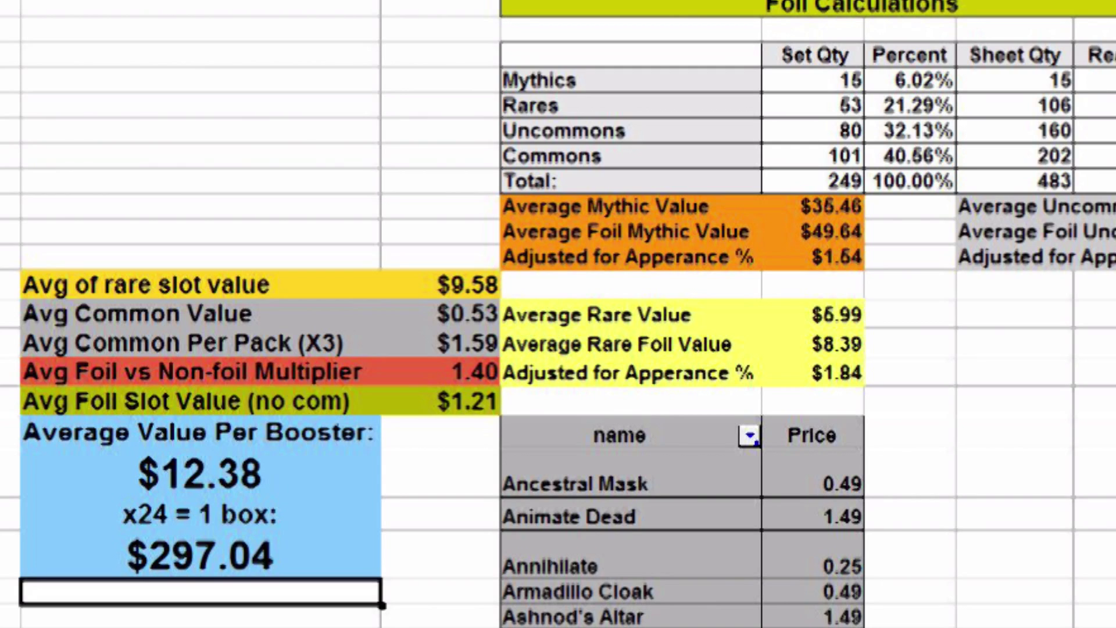
pyautogui.click(200, 554)
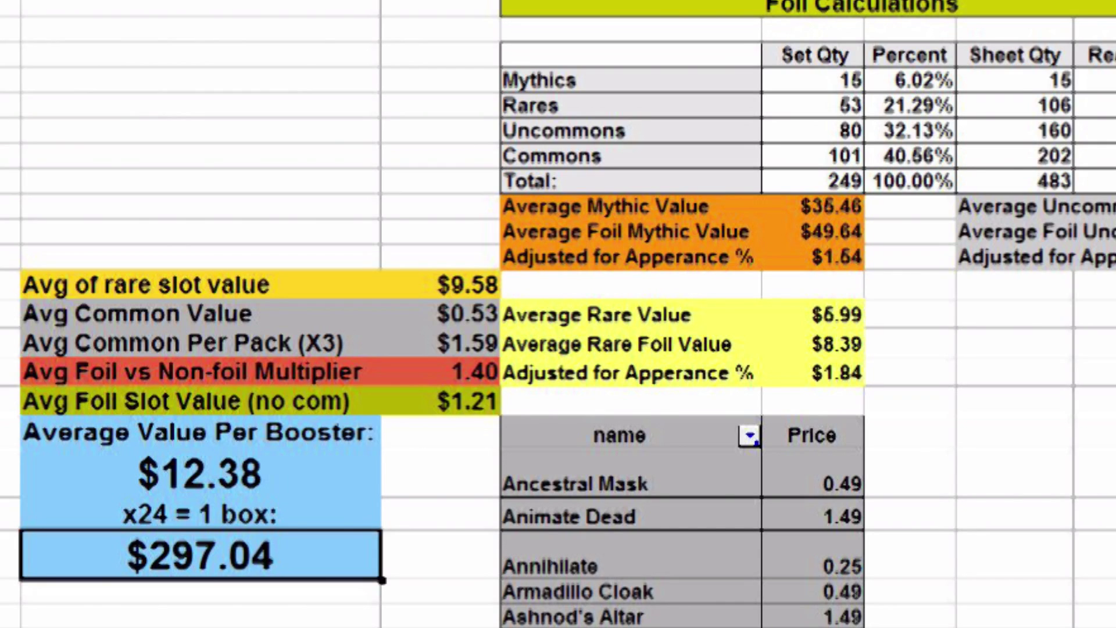
pyautogui.click(200, 591)
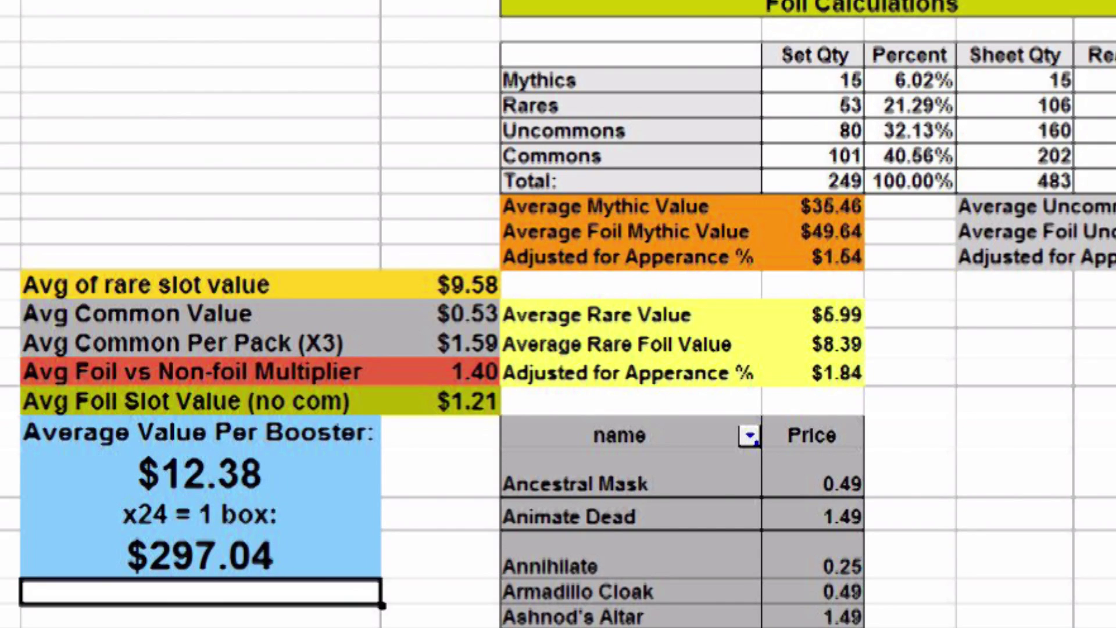